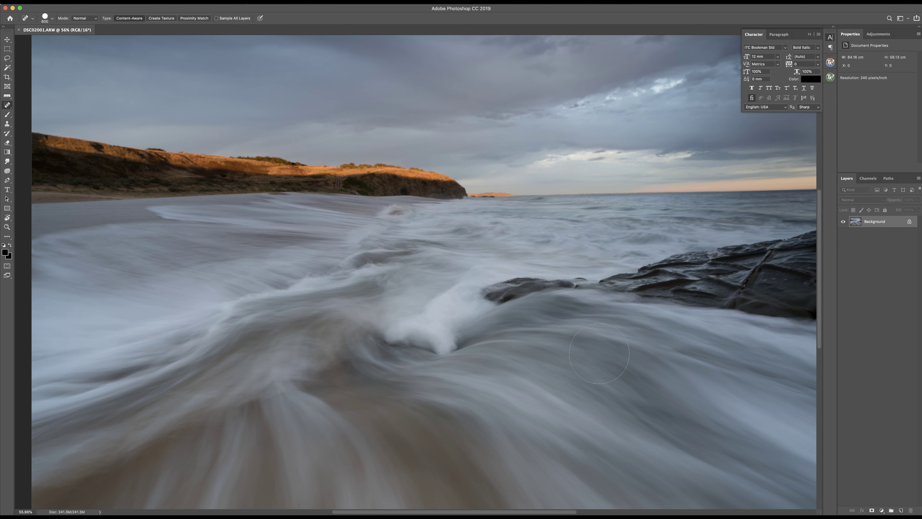
Measure the horizon's tilt with the Ruler tool from the right edge to the cliff.
scroll(600, 355, down, 2)
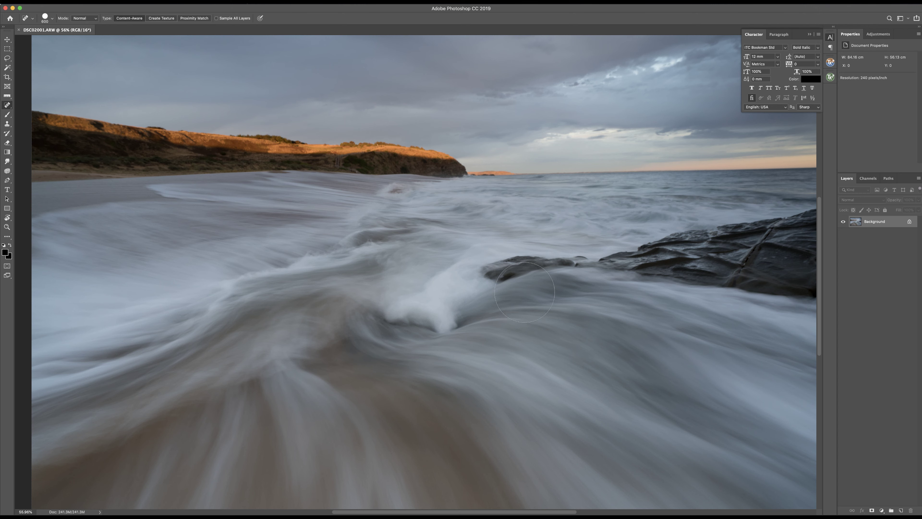
scroll(472, 262, up, 5)
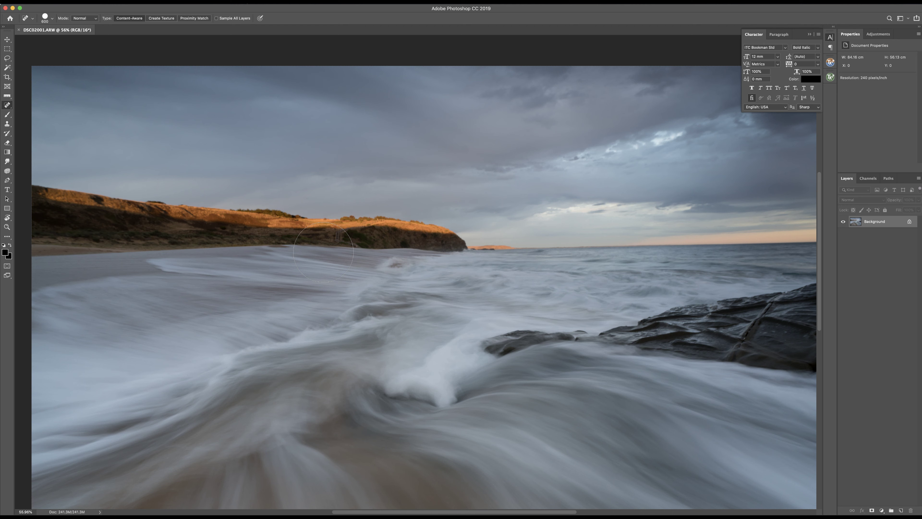
scroll(325, 251, down, 3)
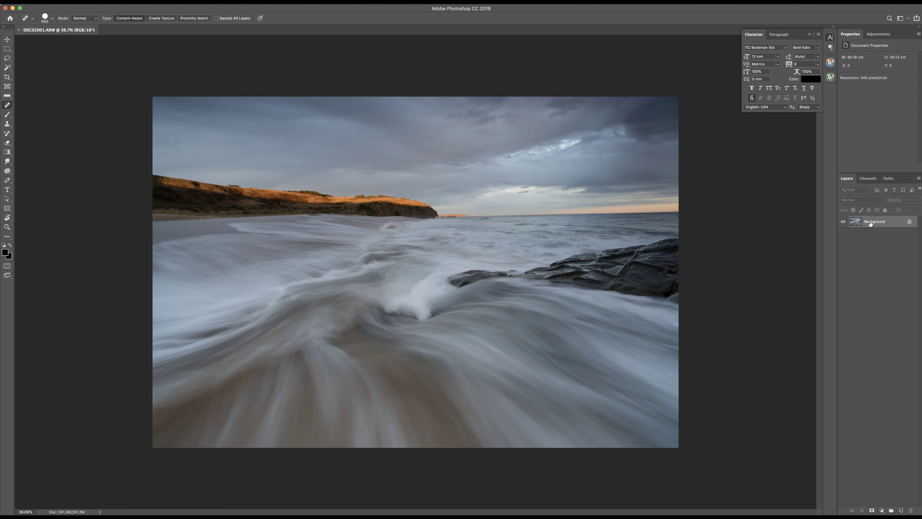
click(8, 95)
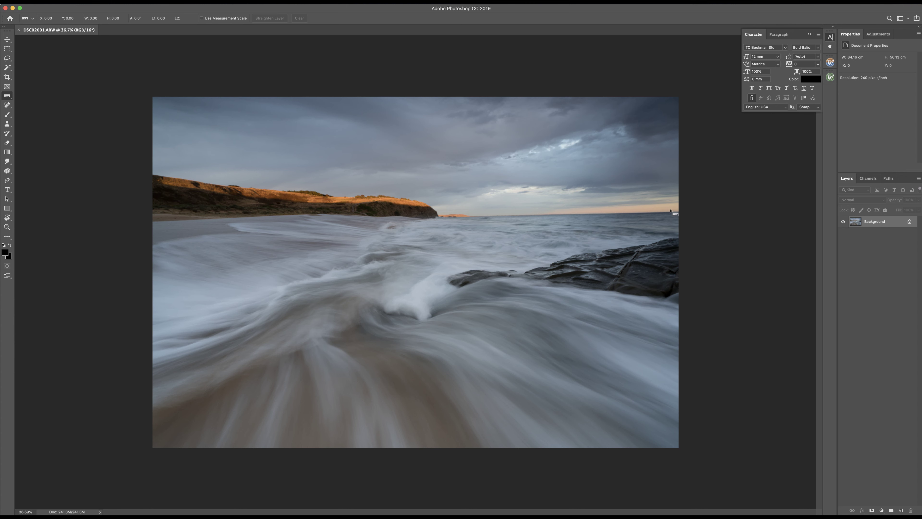
right_click(8, 95)
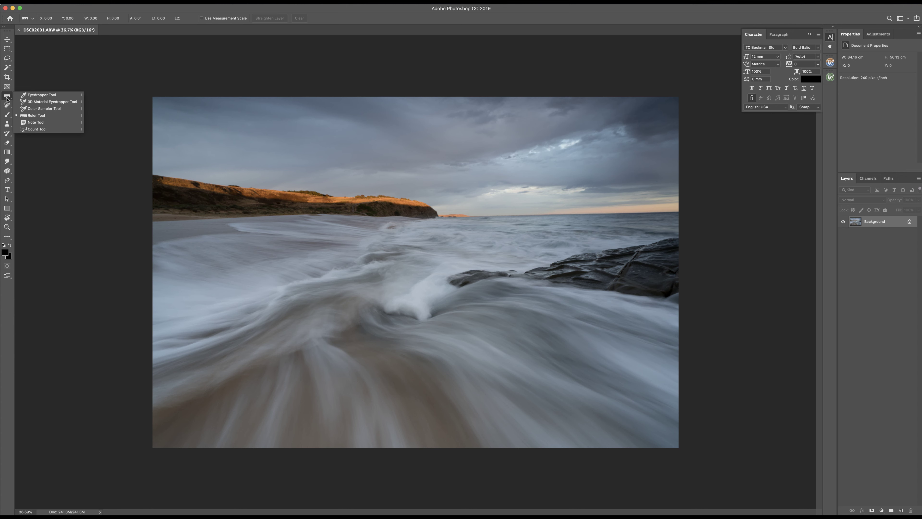
click(50, 118)
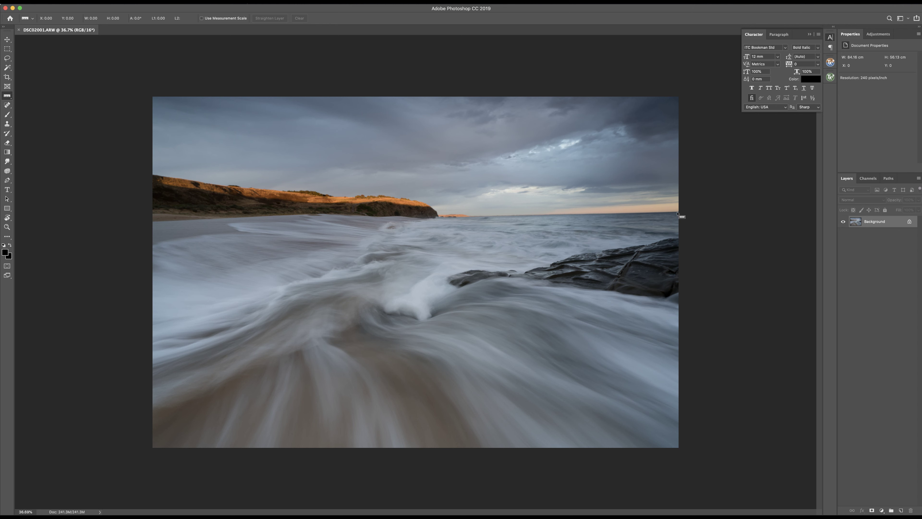
drag(678, 213, 436, 217)
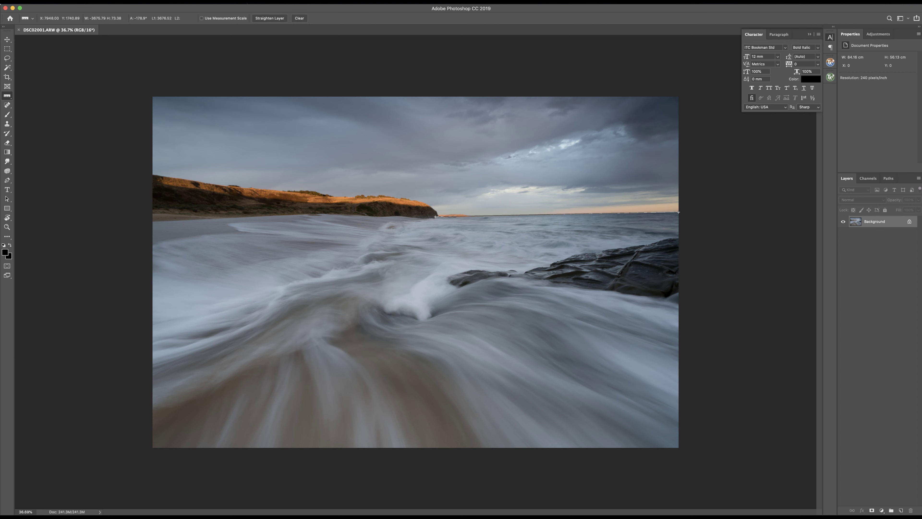
Rotate the canvas 1.14° clockwise with Image Rotation > Arbitrary.
click(98, 4)
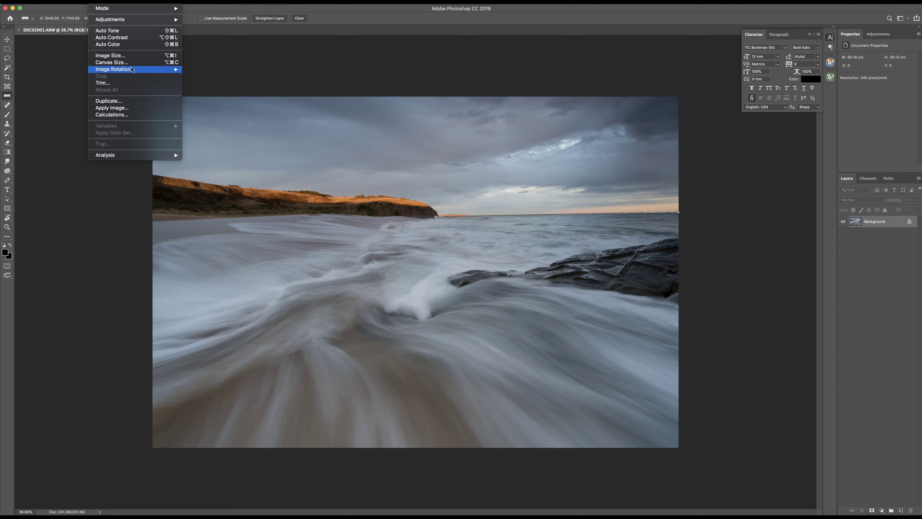
mouse_move(132, 69)
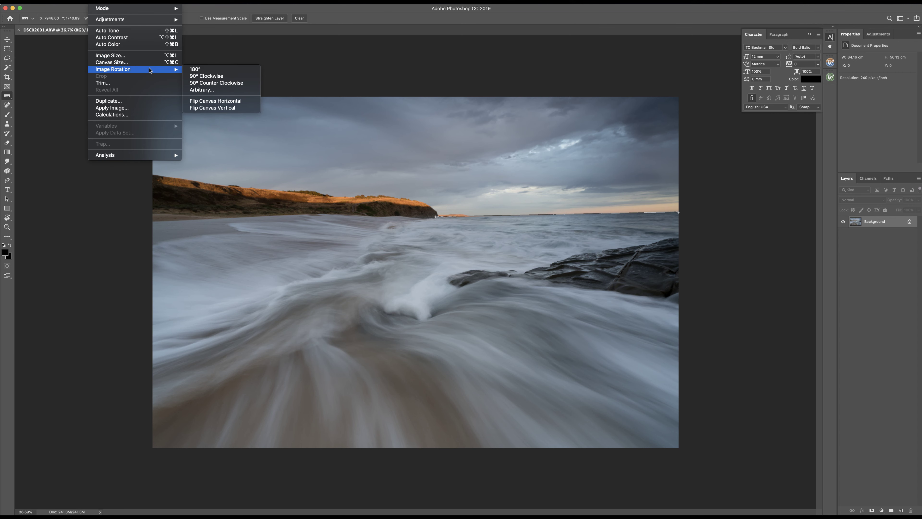
click(221, 90)
key(Return)
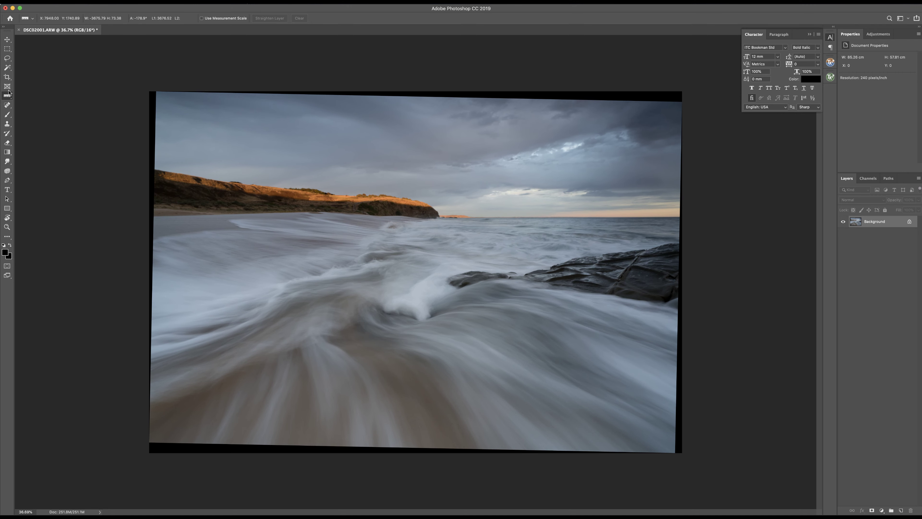
Crop all four edges inward past the black rotation corners.
click(7, 77)
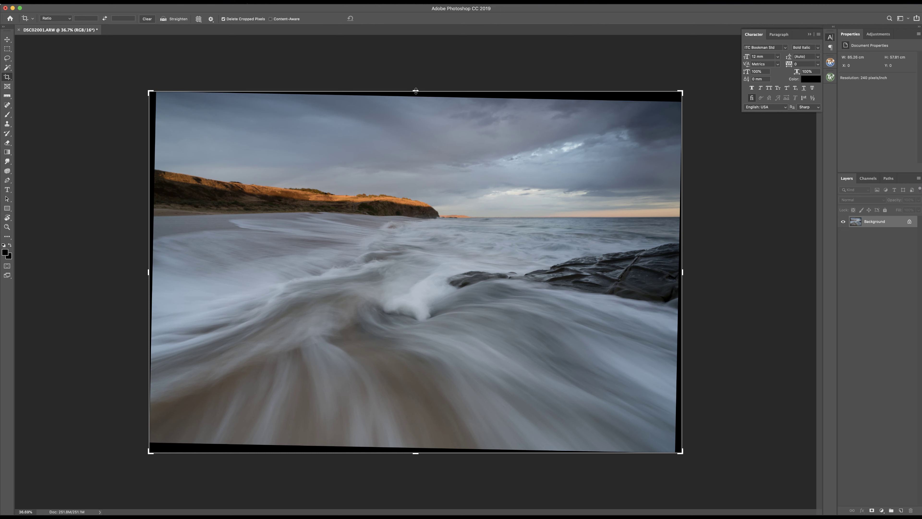
drag(416, 91, 416, 95)
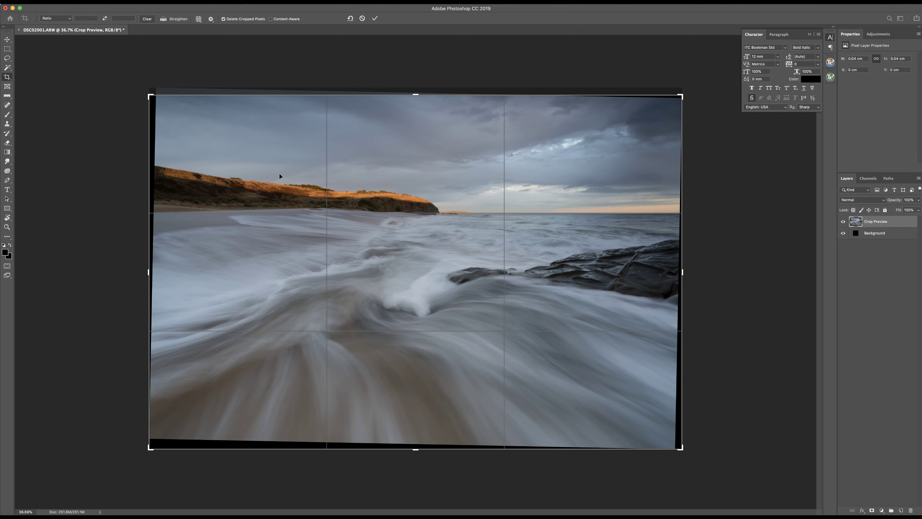
drag(147, 273, 147, 263)
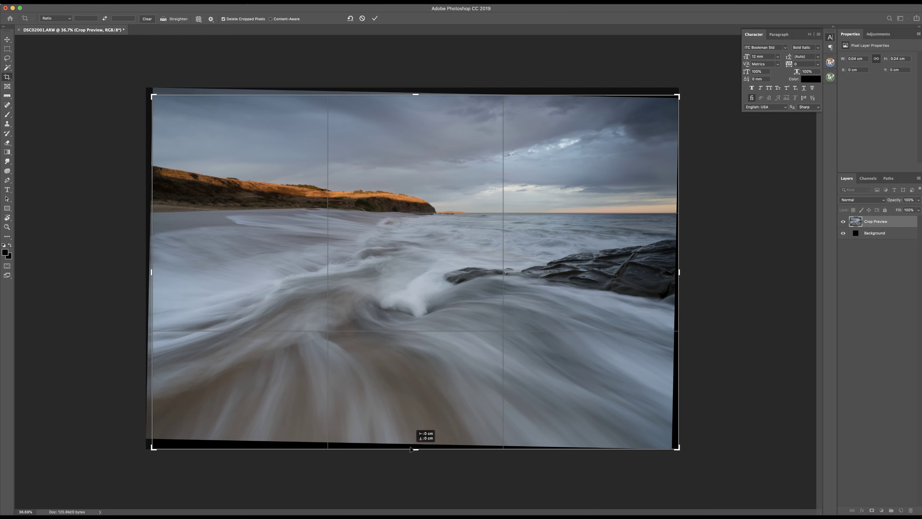
drag(415, 449, 416, 439)
drag(679, 272, 675, 272)
key(Return)
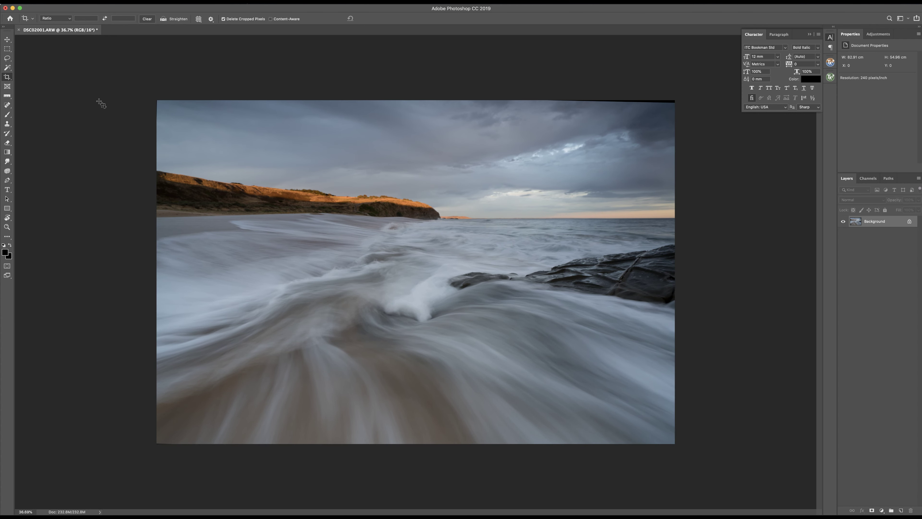
Heal the dark sliver along the top-right edge with a 175 Spot Healing Brush.
click(7, 105)
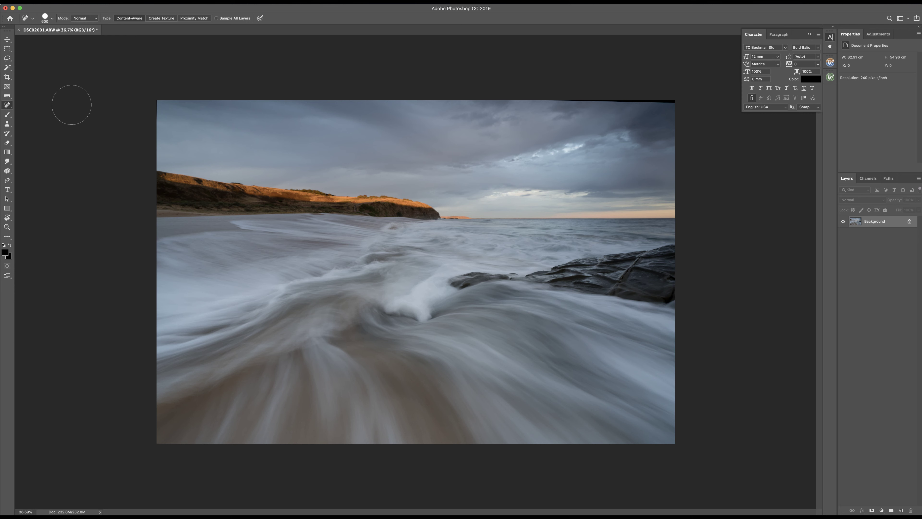
key(bracketleft)
key(bracketleft)
key(bracketleft)
key(bracketleft)
key(bracketleft)
key(bracketleft)
drag(674, 100, 530, 96)
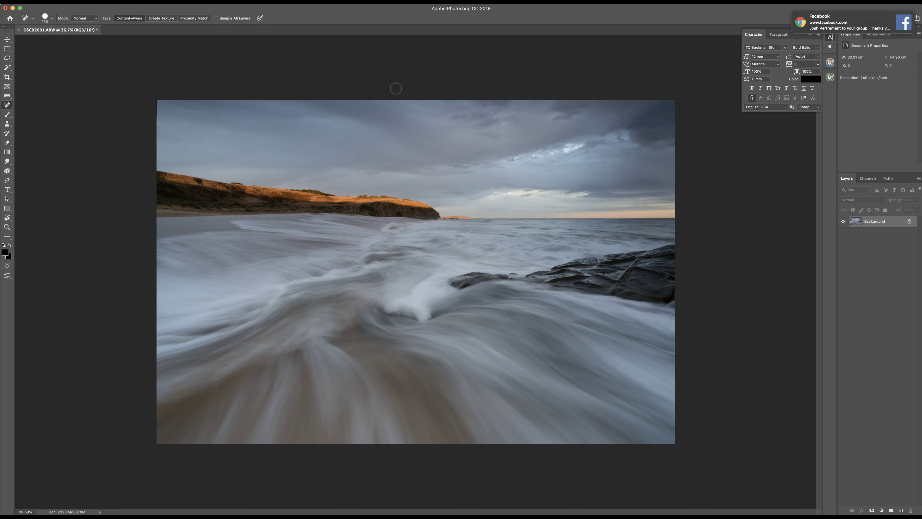
click(895, 21)
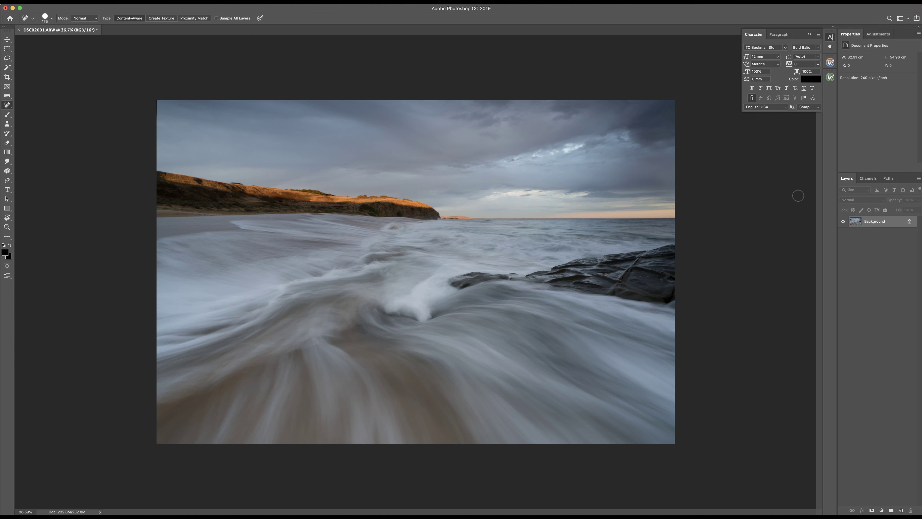
Open the RapidMask panel and add a Curves 1 layer with a slight darkening curve point.
click(829, 76)
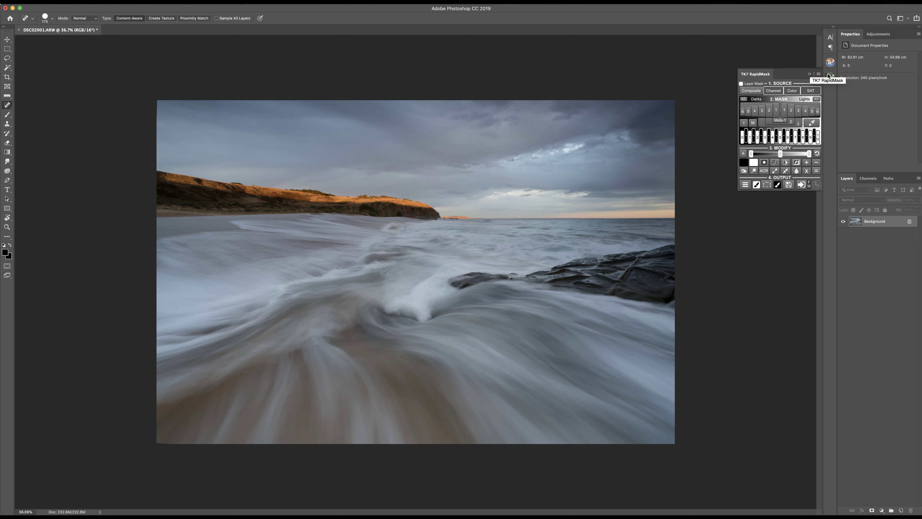
click(882, 510)
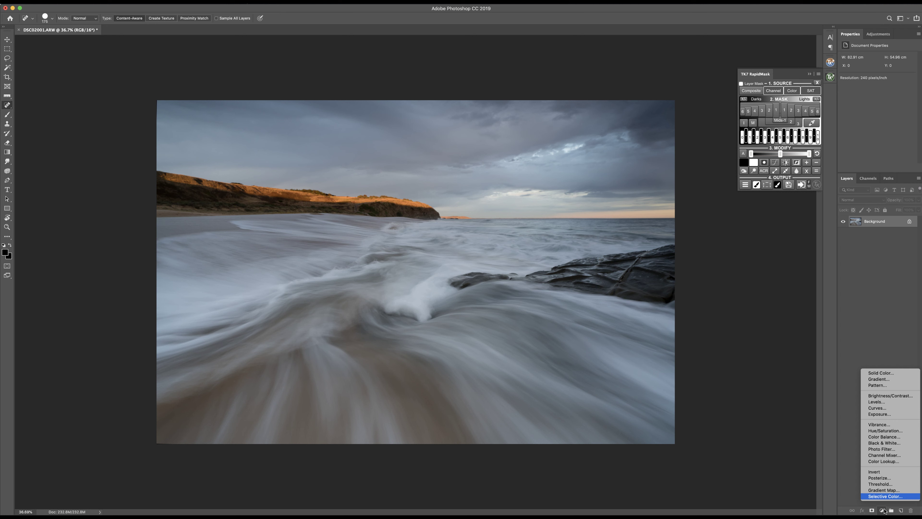
click(877, 408)
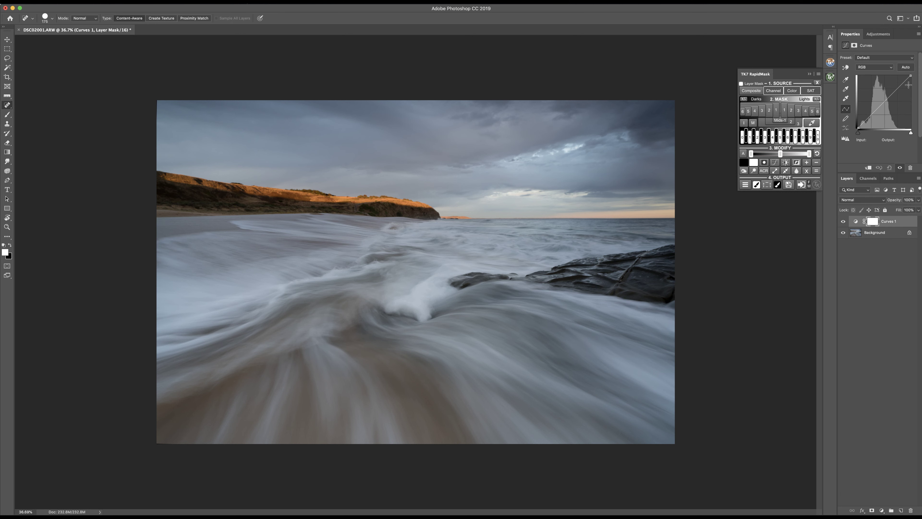
drag(887, 98, 888, 97)
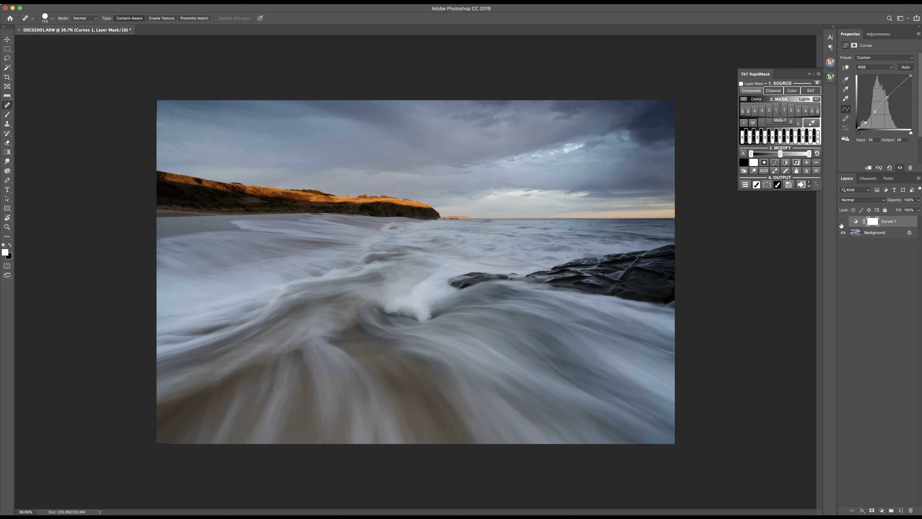
click(843, 222)
click(842, 222)
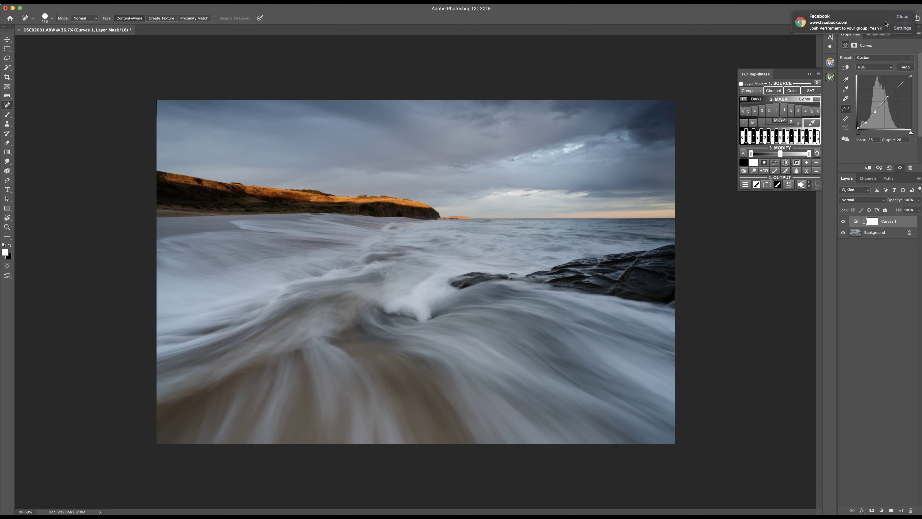
click(899, 19)
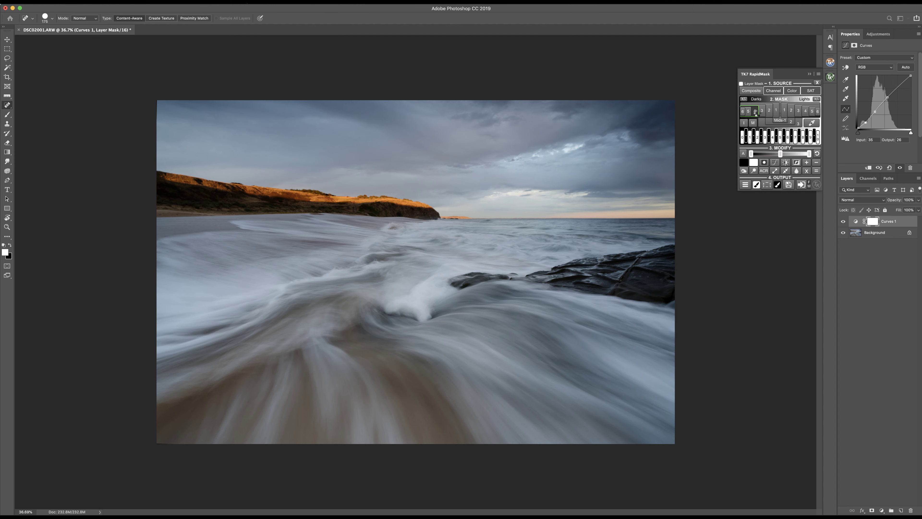
Compare the Darks 3, 4 and 5 luminosity masks, settling on Darks 5.
click(757, 113)
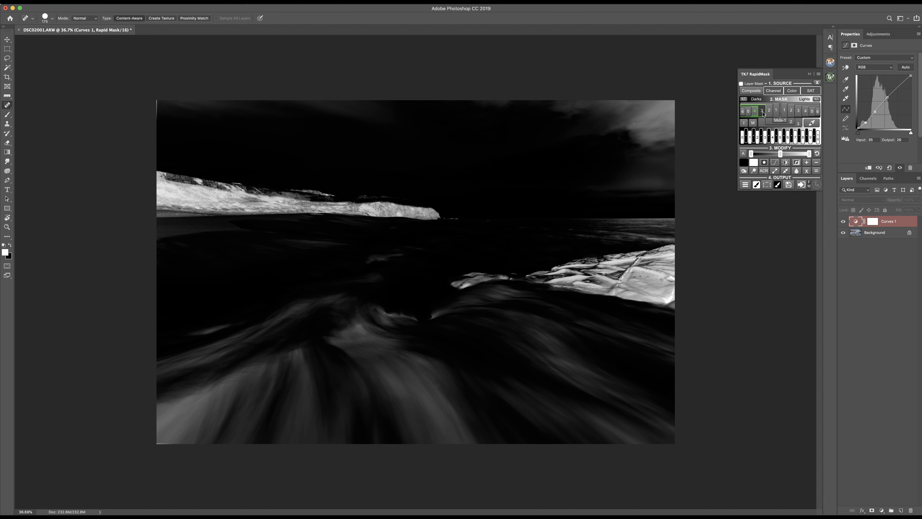
click(762, 113)
click(757, 113)
click(749, 113)
click(748, 114)
click(748, 113)
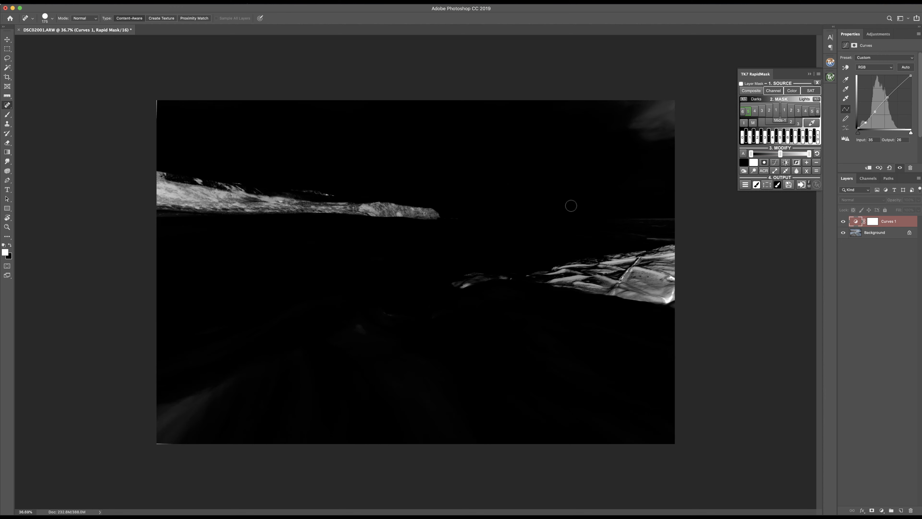
Output a Levels 1 layer through the Darks 5 mask with midtone 1.47, comparing on/off.
click(745, 185)
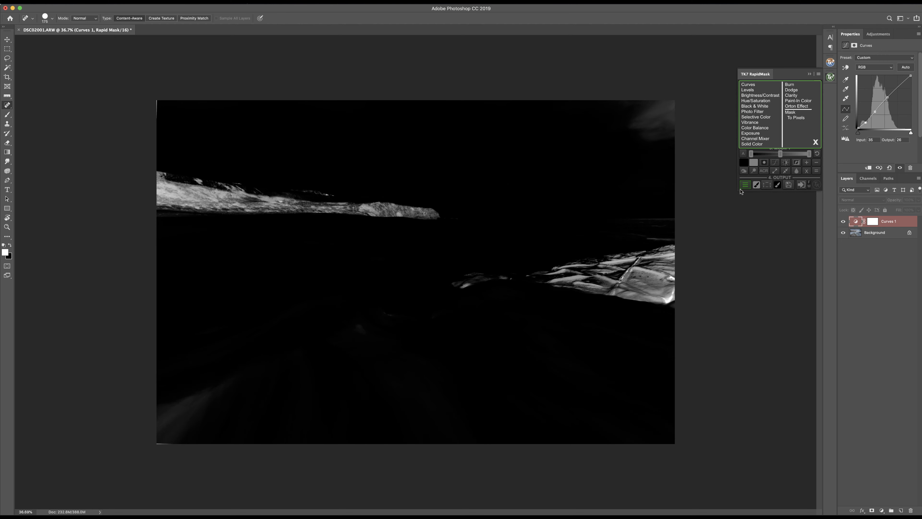
click(760, 91)
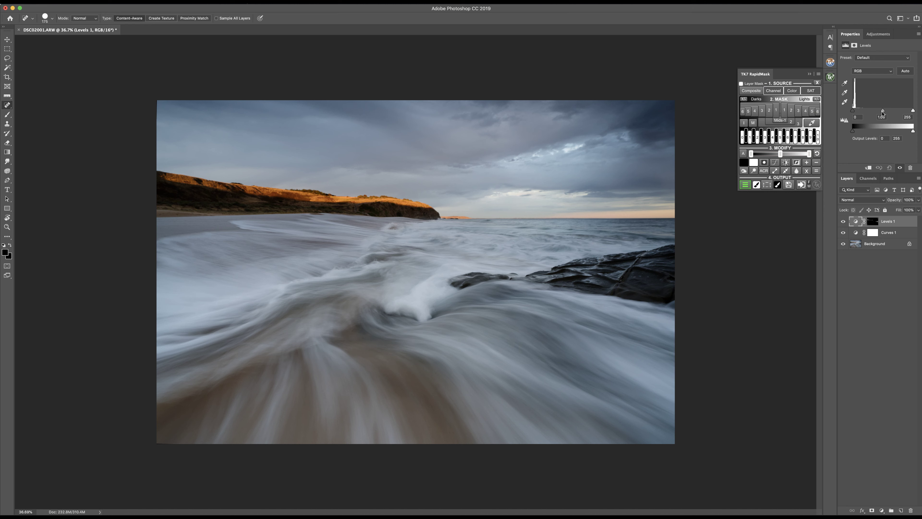
drag(882, 112, 874, 112)
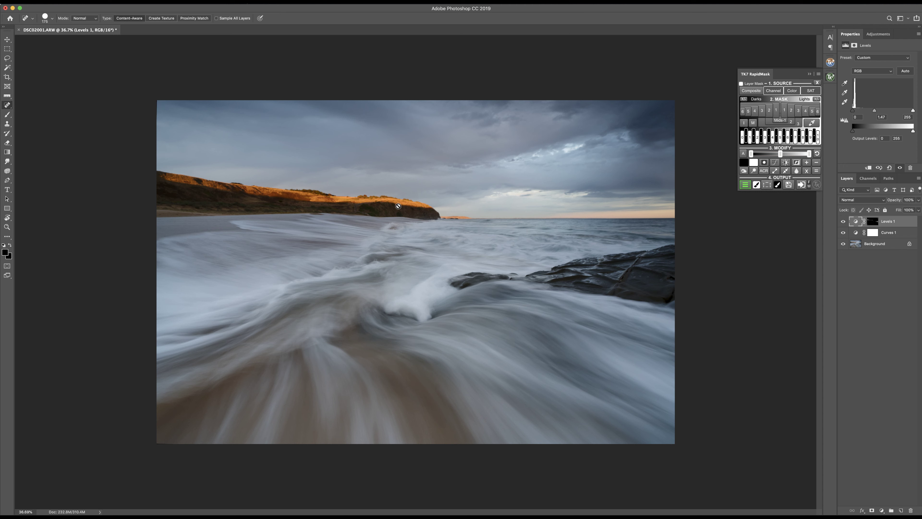
click(843, 221)
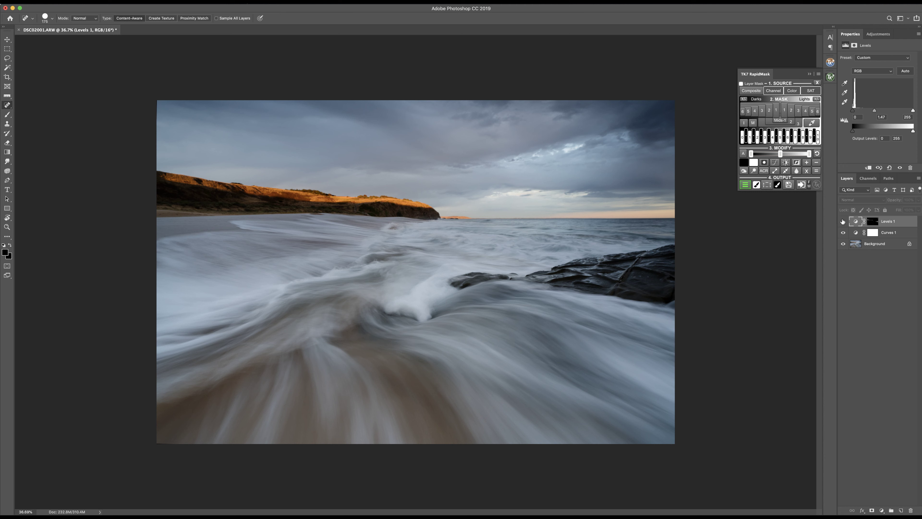
click(843, 221)
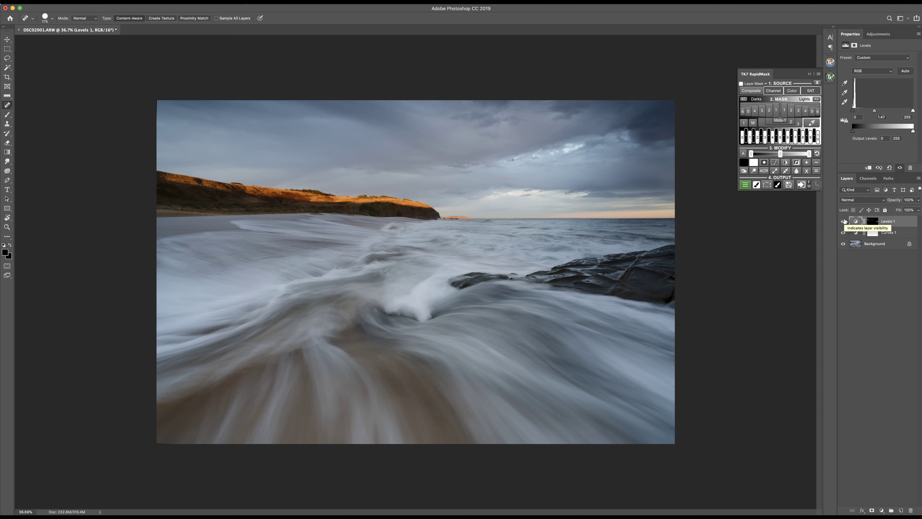
Create Layer 1 in Soft Light mode filled with 50% gray.
key(super+shift+n)
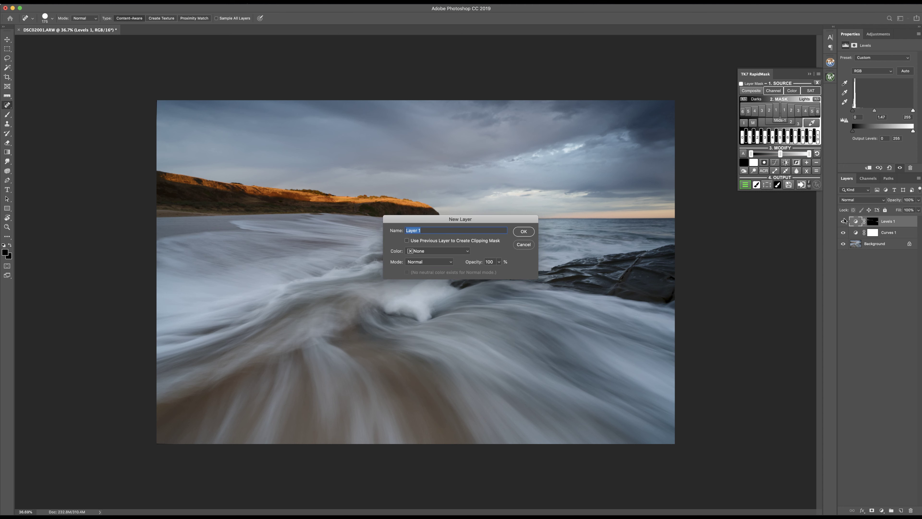
click(429, 261)
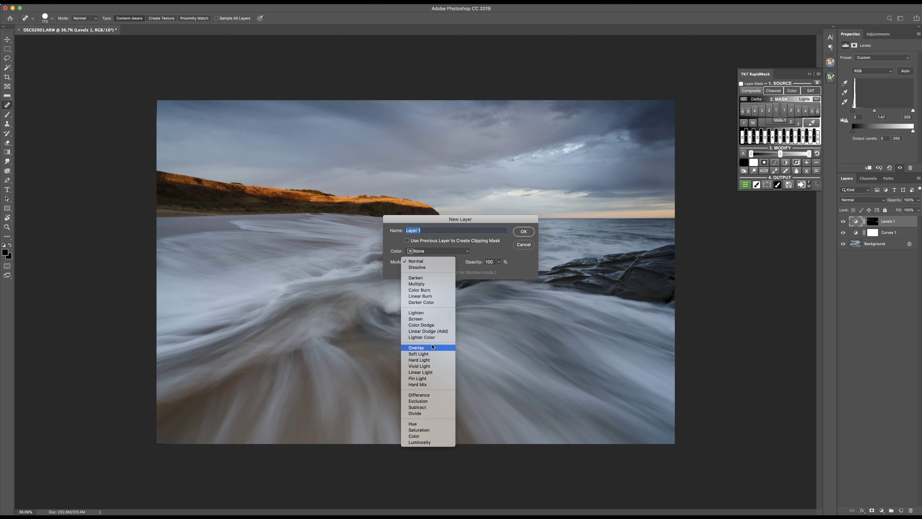
click(428, 354)
click(453, 272)
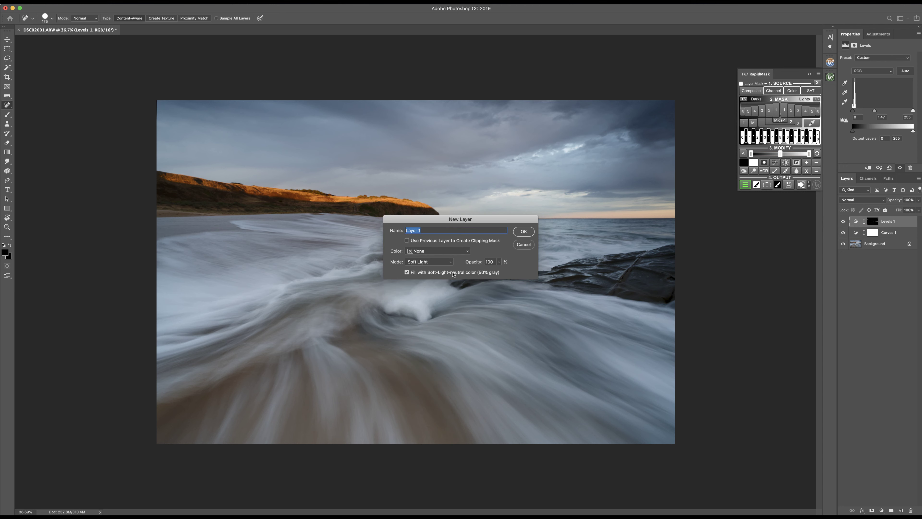
click(528, 236)
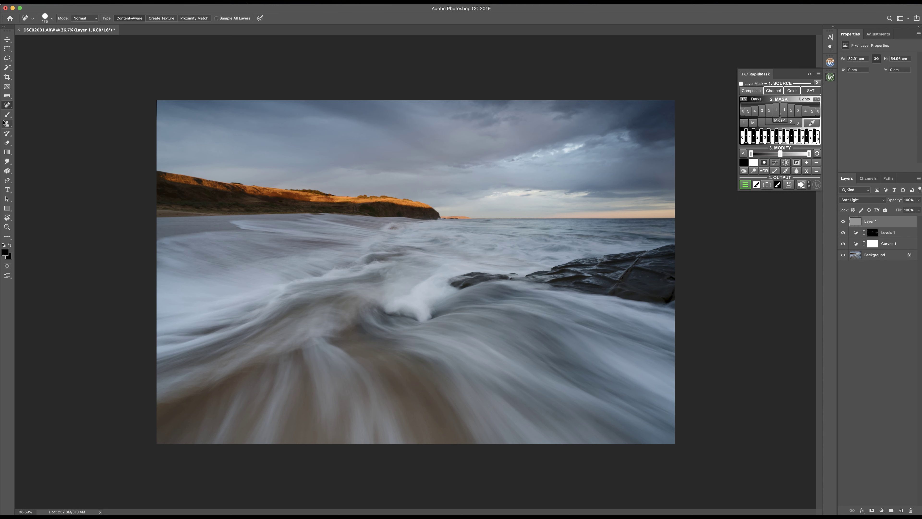
Set up the Brush with default black foreground at 11% opacity.
click(3, 114)
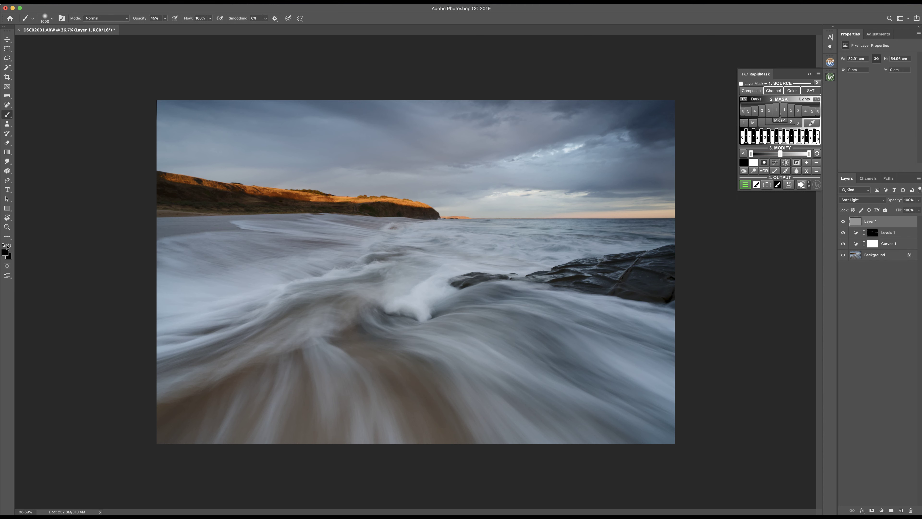
click(5, 246)
key(bracketright)
key(bracketright)
key(bracketright)
key(bracketright)
click(165, 18)
click(154, 26)
Burn down the sky and headland with soft black strokes, resizing the brush as needed.
key(bracketright)
key(bracketleft)
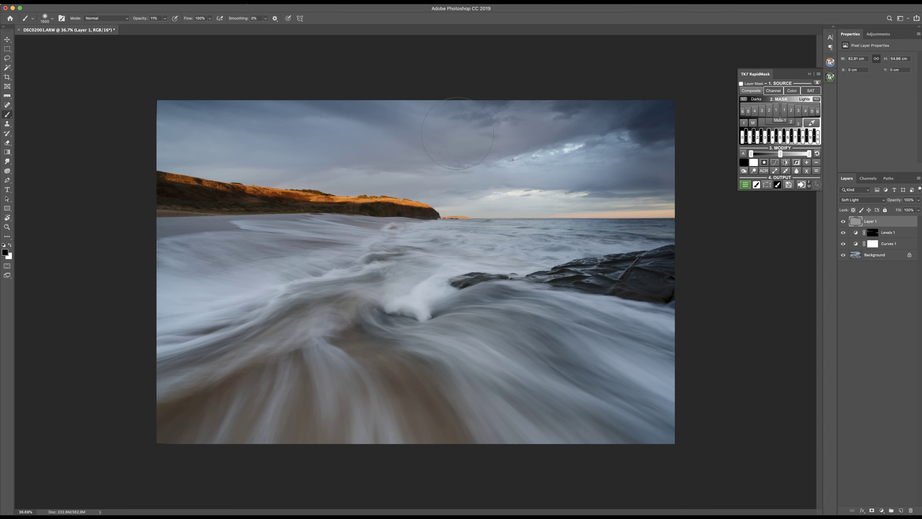
key(bracketleft)
key(bracketleft)
key(bracketleft)
key(bracketleft)
key(bracketleft)
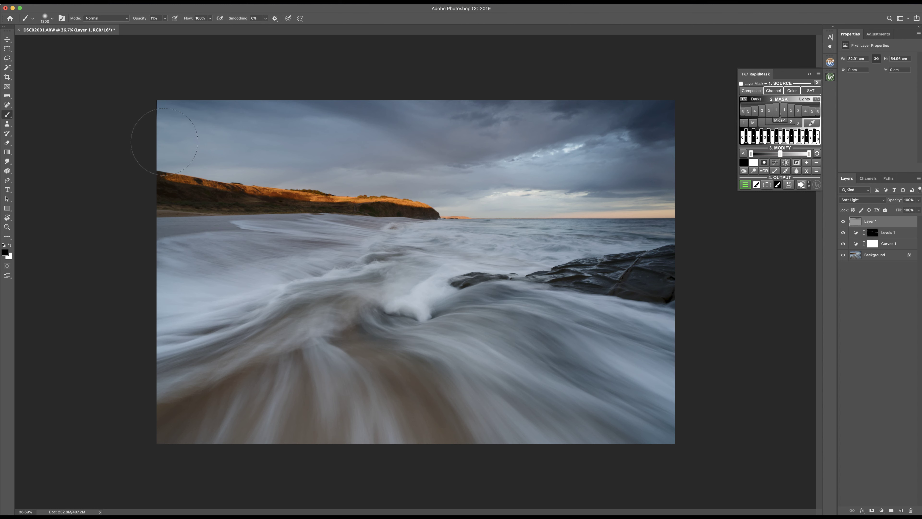
key(bracketright)
key(bracketright)
key(bracketleft)
key(bracketleft)
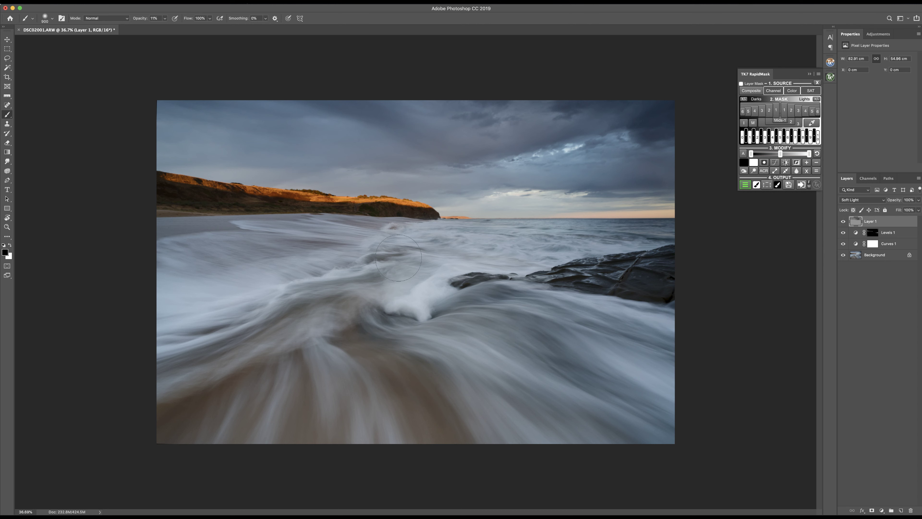
key(bracketleft)
key(bracketleft)
key(bracketleft)
key(bracketleft)
key(bracketleft)
key(bracketleft)
key(bracketleft)
key(bracketleft)
key(bracketright)
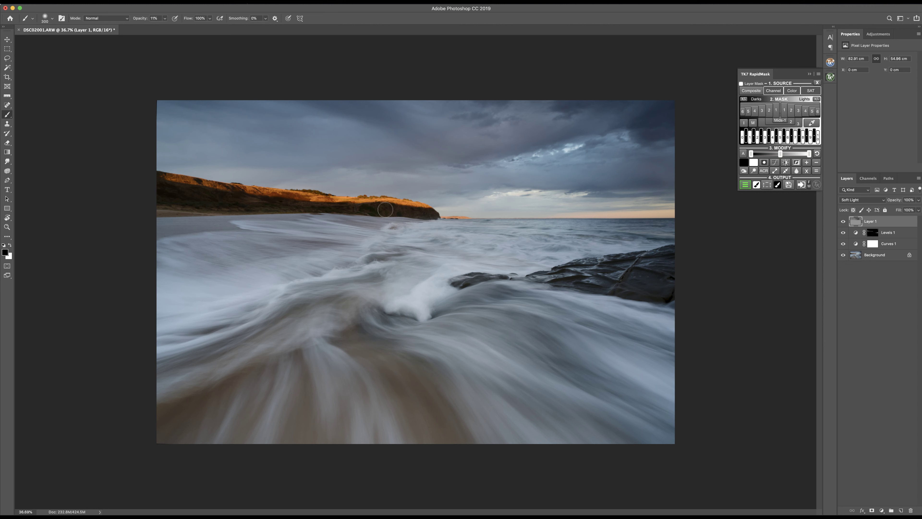
key(bracketright)
key(bracketright)
key(bracketright)
key(bracketright)
key(bracketleft)
key(bracketleft)
Create Layer 2 in Soft Light mode filled with 50% gray.
key(super+shift+n)
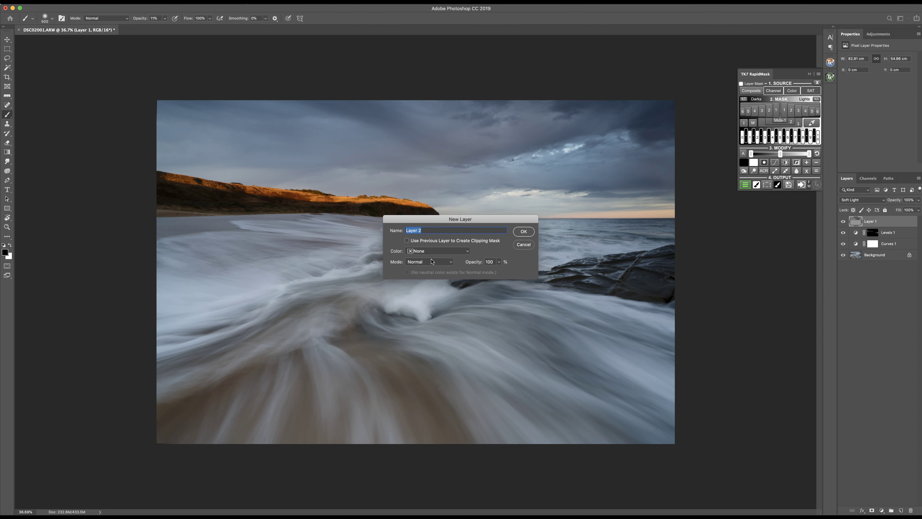
click(432, 261)
click(419, 354)
click(420, 273)
key(Return)
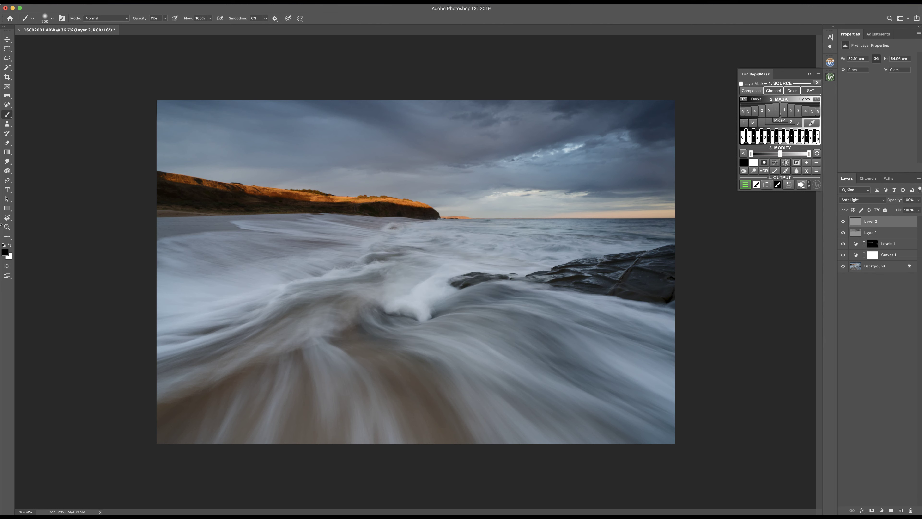
Dodge the lower and lower-left wave with white on Layer 2, then compare on/off.
click(10, 245)
key(bracketright)
key(bracketright)
key(bracketright)
key(bracketright)
key(bracketright)
key(bracketright)
key(bracketleft)
key(bracketleft)
key(bracketleft)
key(bracketleft)
key(bracketleft)
key(bracketleft)
key(bracketleft)
mouse_move(468, 350)
mouse_down()
mouse_move(587, 455)
mouse_move(458, 385)
mouse_move(543, 474)
mouse_move(527, 399)
mouse_up()
mouse_move(285, 368)
mouse_down()
mouse_move(265, 444)
mouse_move(242, 385)
mouse_move(240, 435)
mouse_move(331, 318)
mouse_up()
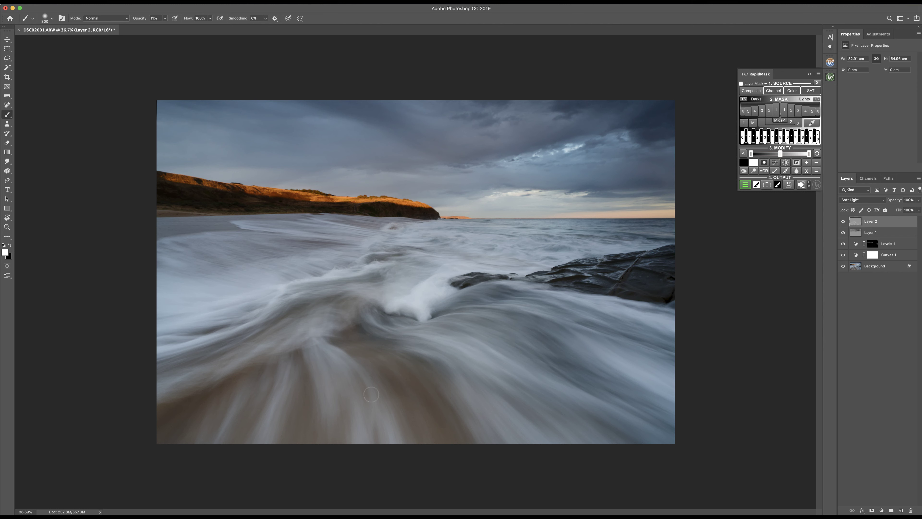
key(bracketright)
key(bracketright)
key(bracketright)
click(844, 222)
click(844, 221)
Create Layer 3 in Soft Light mode filled with 50% gray.
key(bracketleft)
key(bracketleft)
key(super+shift+n)
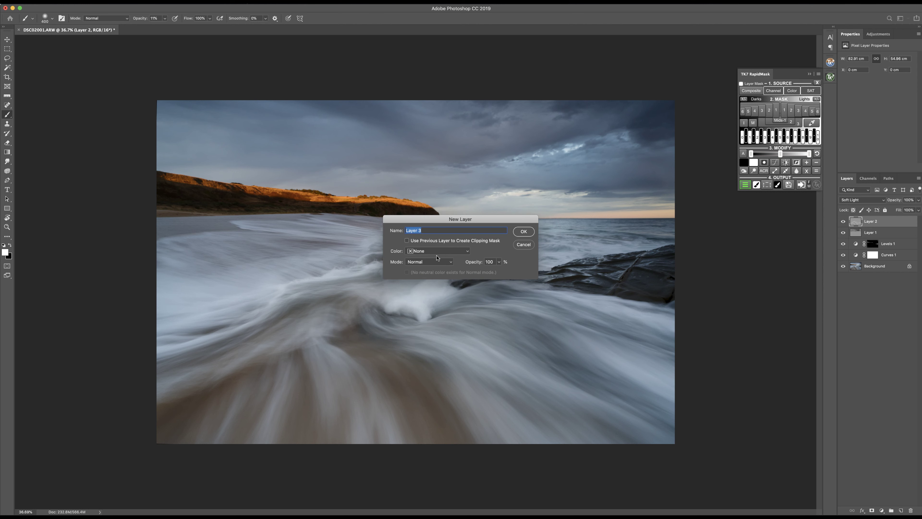
click(437, 257)
click(421, 355)
click(406, 272)
click(527, 234)
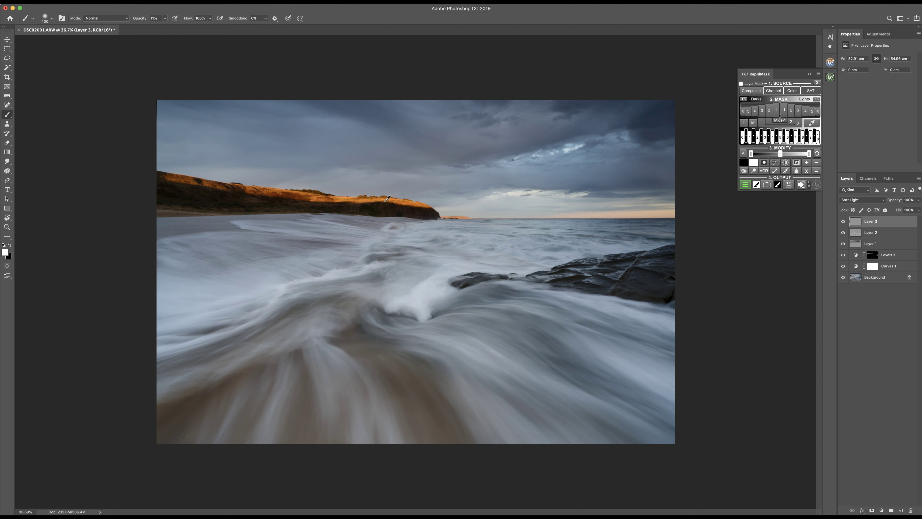
Sample orange from the sunlit hill and set brush opacity to 21%.
alt+click(388, 196)
key(bracketleft)
click(165, 19)
drag(164, 27, 168, 27)
click(411, 202)
Paint an orange glow along the horizon, then drop brush opacity to 9%.
key(bracketleft)
key(bracketleft)
key(bracketleft)
key(bracketleft)
key(bracketleft)
key(bracketleft)
drag(641, 215, 682, 212)
drag(136, 17, 127, 17)
key(bracketleft)
key(bracketright)
Toggle Layer 3's visibility to compare the orange horizon glow.
click(841, 222)
click(841, 223)
click(841, 223)
click(840, 223)
Add a mask to Layer 3 and paint out part of its glow in black at 74%.
click(872, 511)
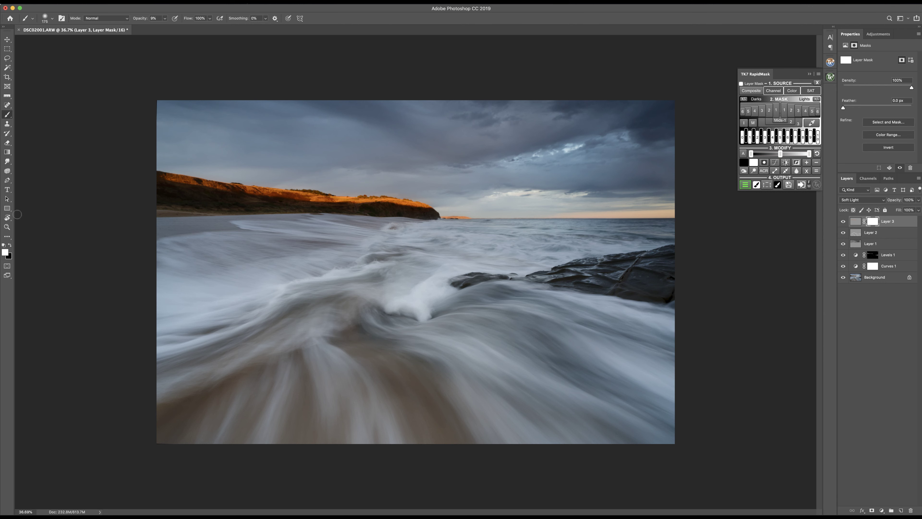
click(10, 245)
drag(165, 19, 186, 27)
drag(221, 173, 675, 230)
Group Layer 3 through Curves 1 into Group 1 and compare it on/off.
shift+click(886, 271)
click(892, 510)
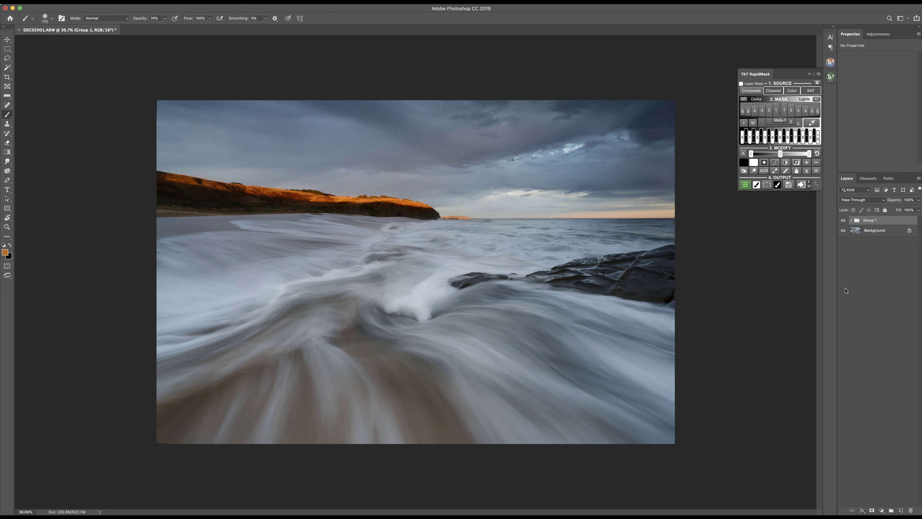
click(844, 221)
click(843, 221)
Generate a Mids-1 midtones luminosity mask in RapidMask.
click(881, 511)
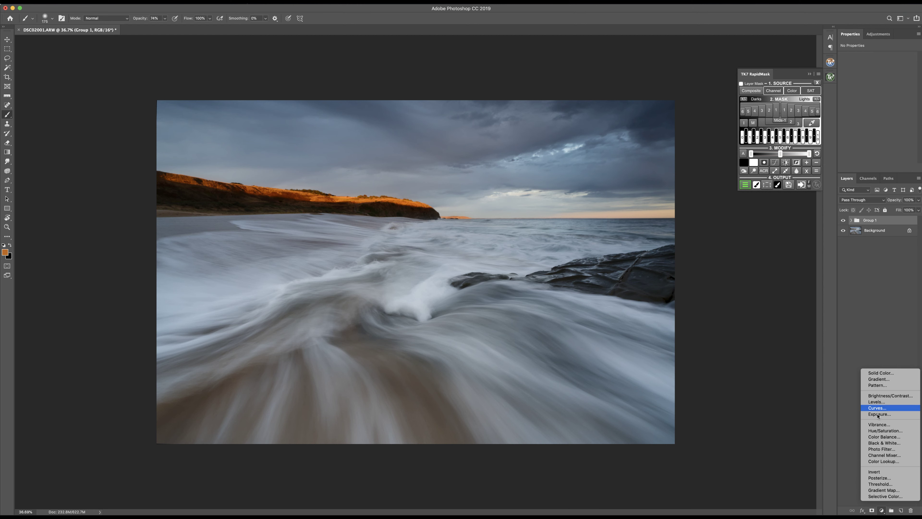
click(777, 121)
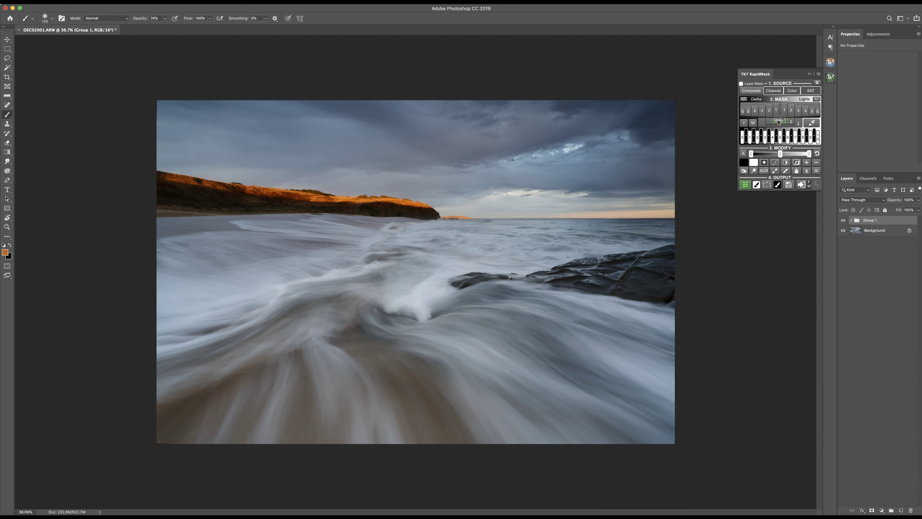
click(779, 120)
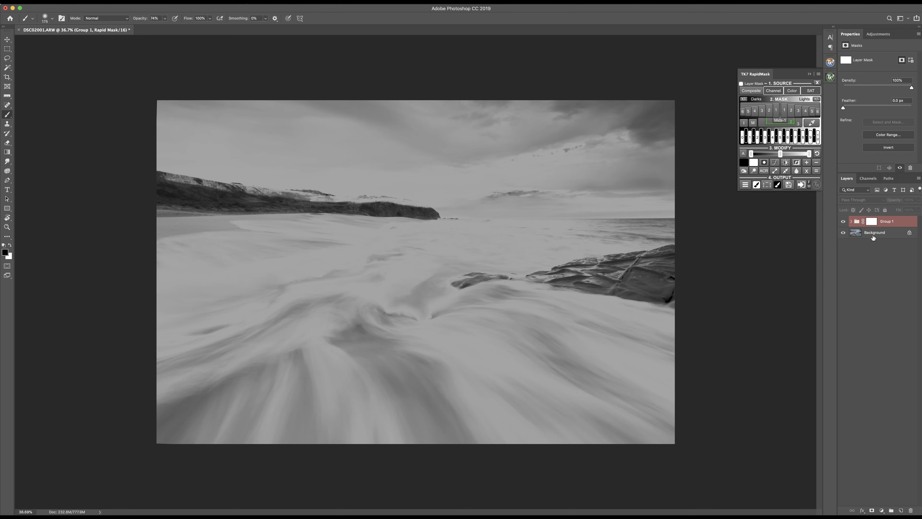
Delete the Lum Lock and Rapid Mask channels and layer mask, then generate a Mids-2 mask.
click(869, 179)
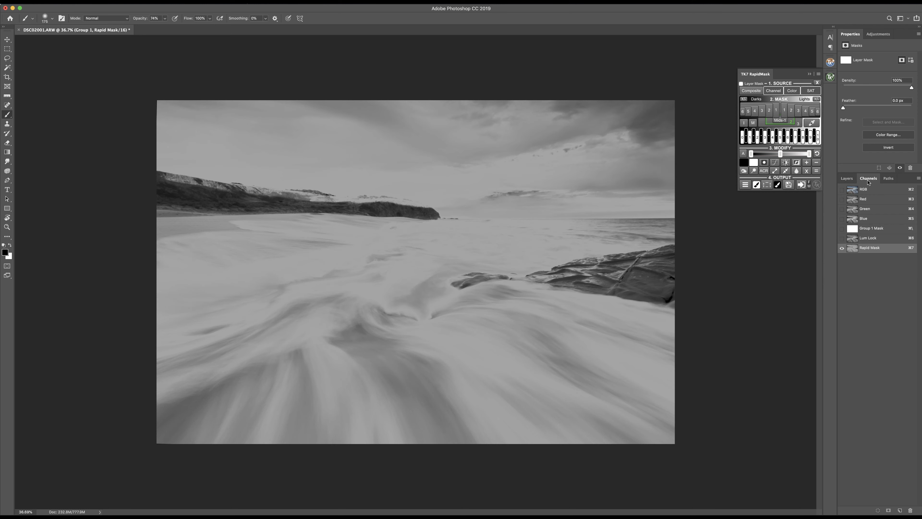
right_click(874, 238)
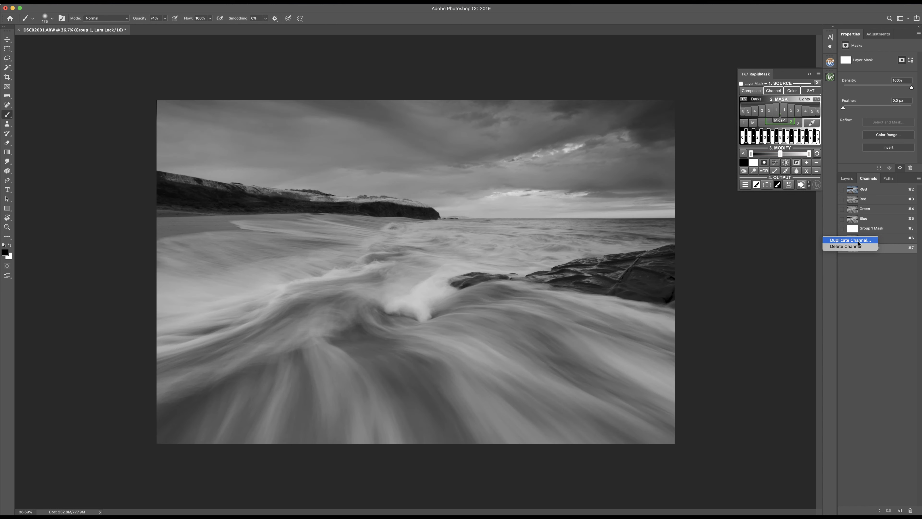
click(847, 246)
right_click(866, 240)
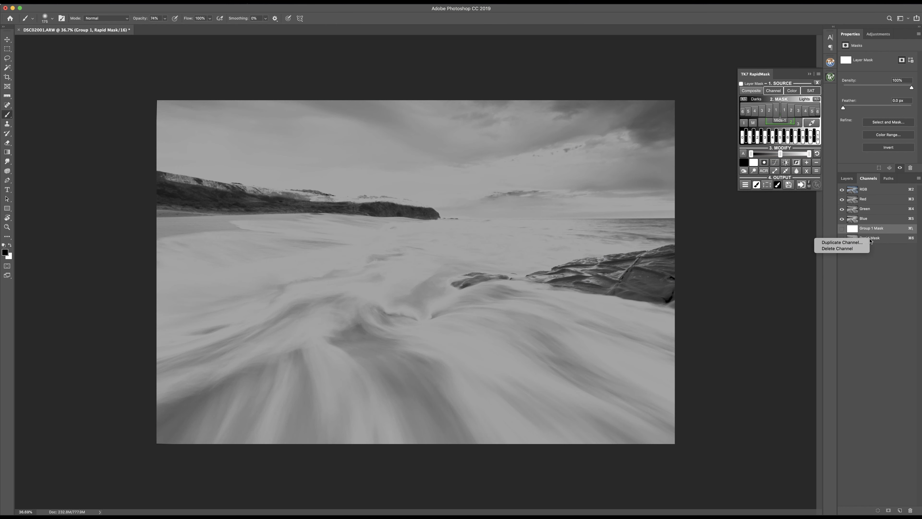
click(863, 251)
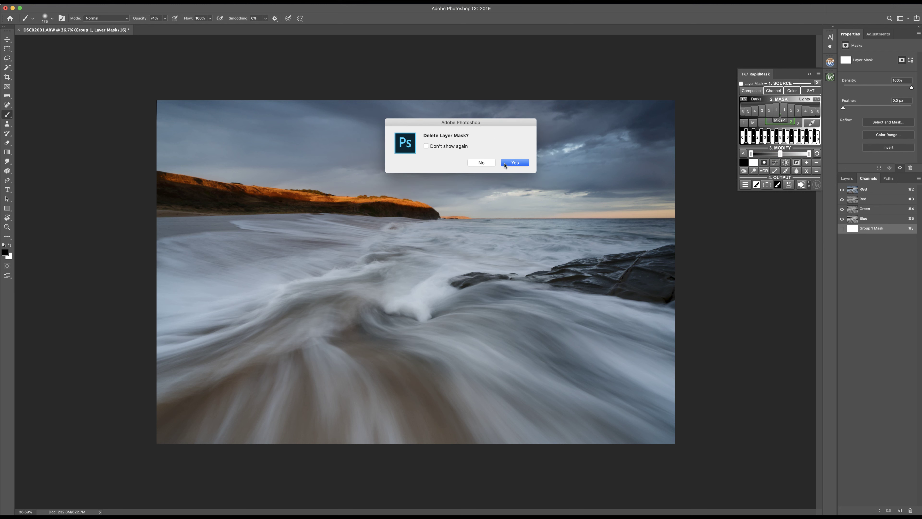
click(514, 162)
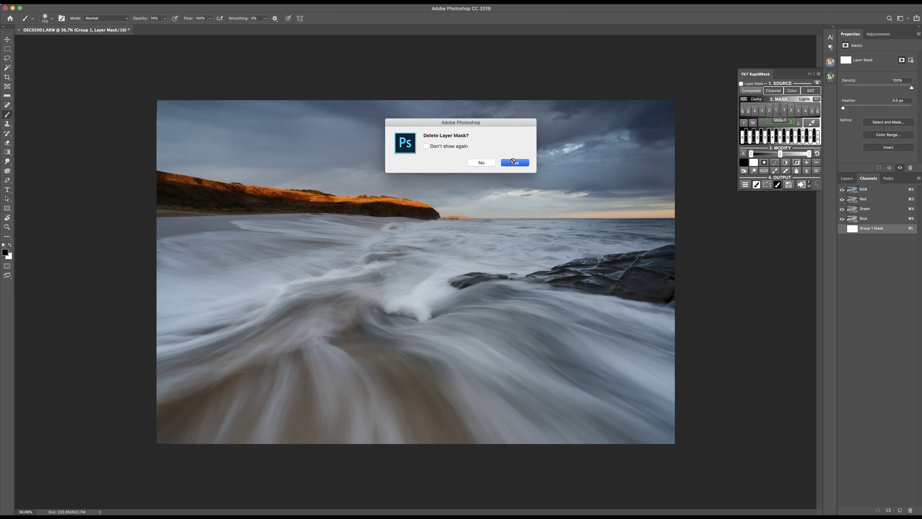
click(840, 178)
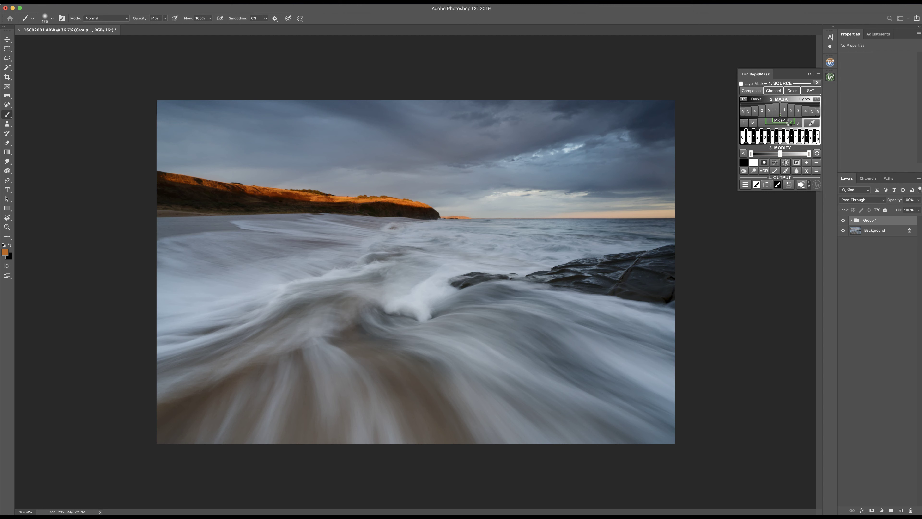
click(792, 123)
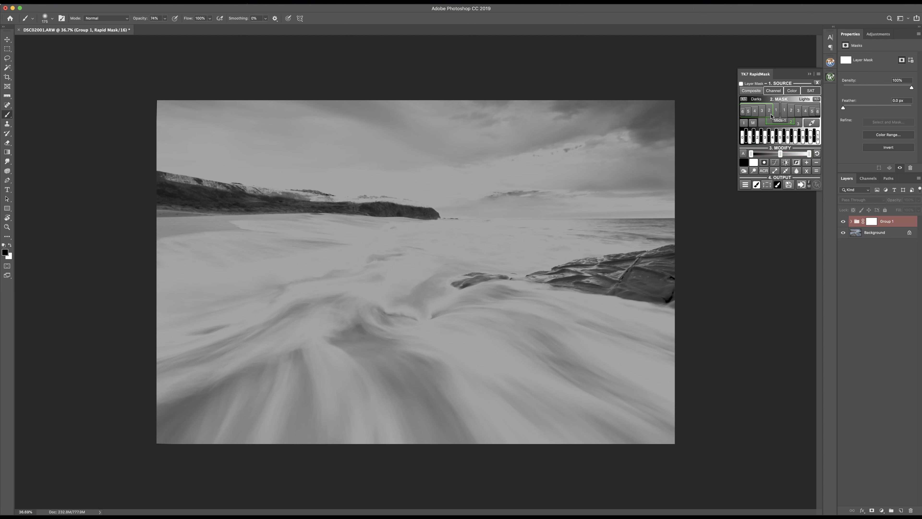
click(745, 185)
Add Levels 2 through the midtones mask, lowering the white point to 244.
click(748, 90)
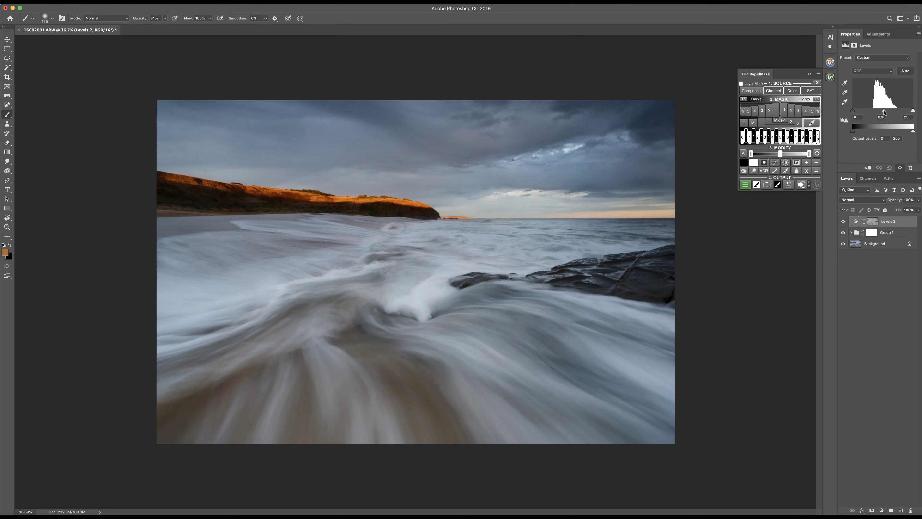
drag(883, 111, 883, 112)
drag(913, 110, 853, 111)
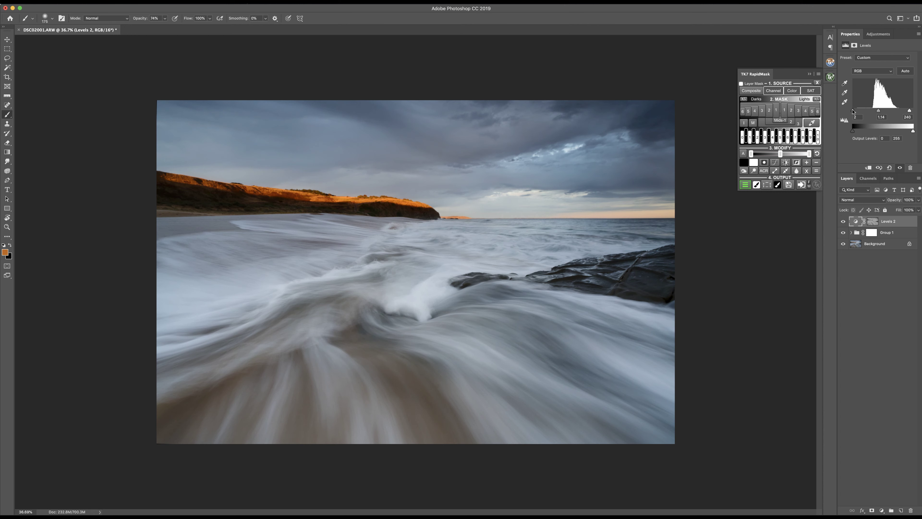
Add a Hue/Saturation layer targeting the cliff's Yellows with Saturation +37.
click(882, 510)
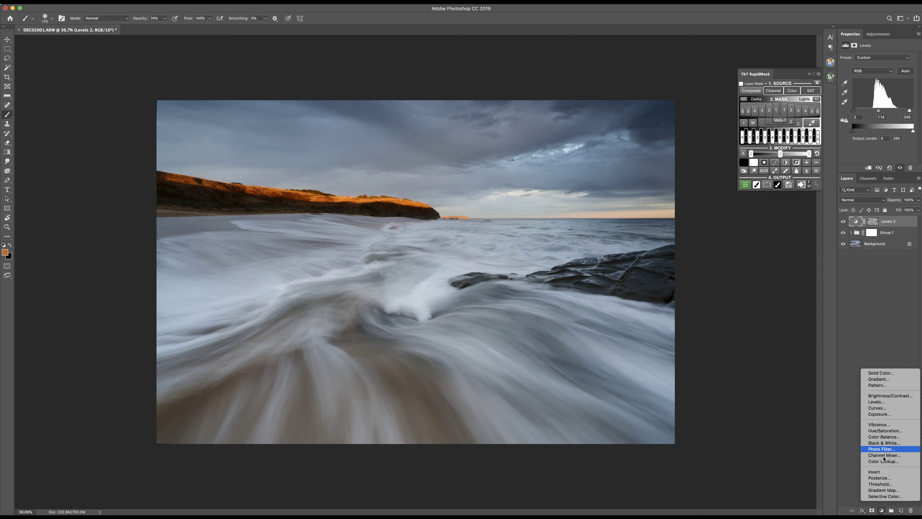
click(885, 431)
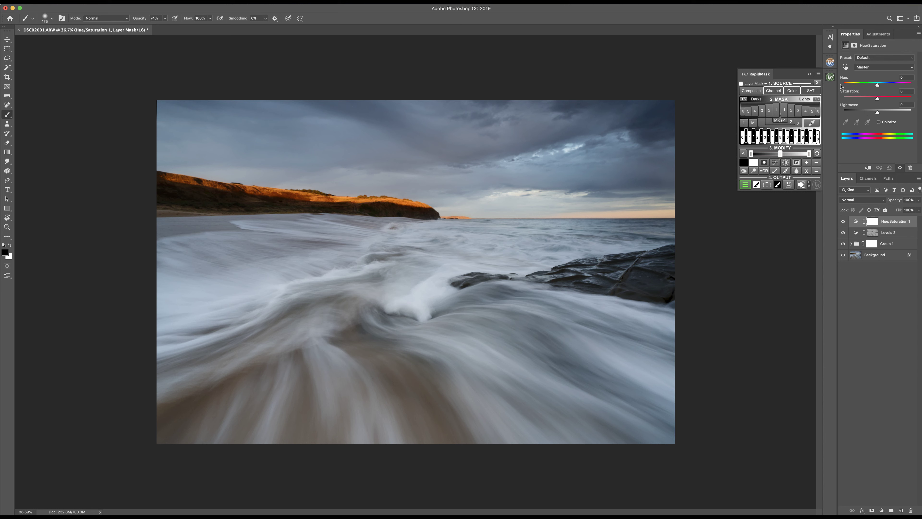
click(846, 67)
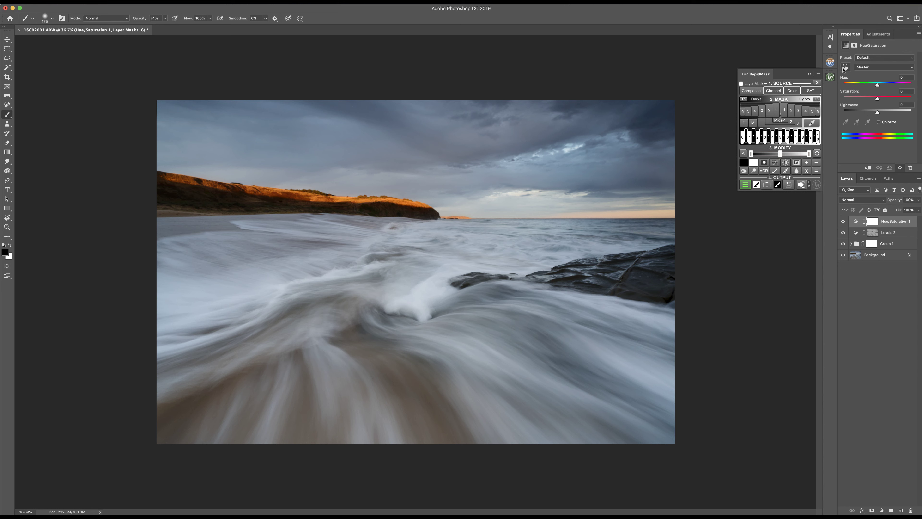
click(365, 200)
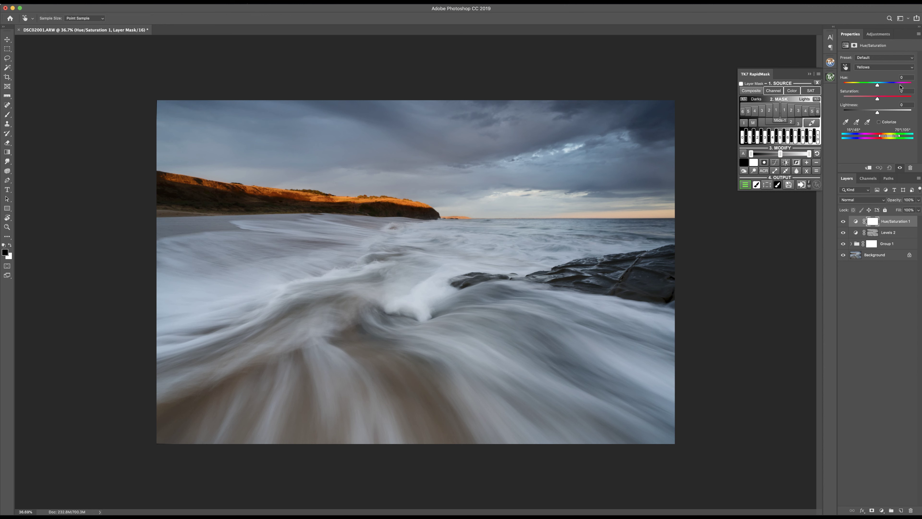
drag(879, 99, 891, 101)
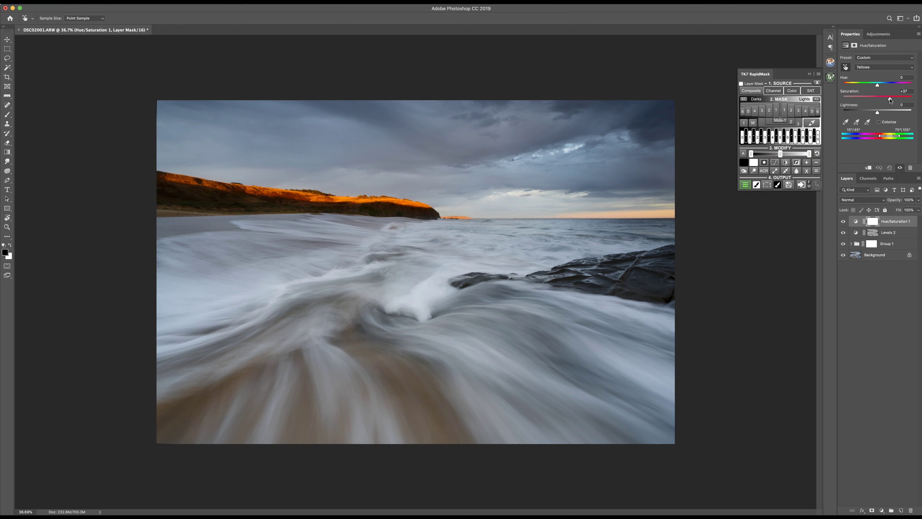
Shift the Yellows hue to -4 toward orange and compare the cliff before and after.
click(878, 86)
drag(878, 86, 887, 99)
click(842, 221)
click(842, 221)
click(843, 222)
click(843, 222)
click(843, 222)
click(842, 223)
Move the Hue/Saturation and Levels 2 layers into Group 1.
drag(890, 223, 891, 243)
key(b)
click(892, 225)
double_click(900, 223)
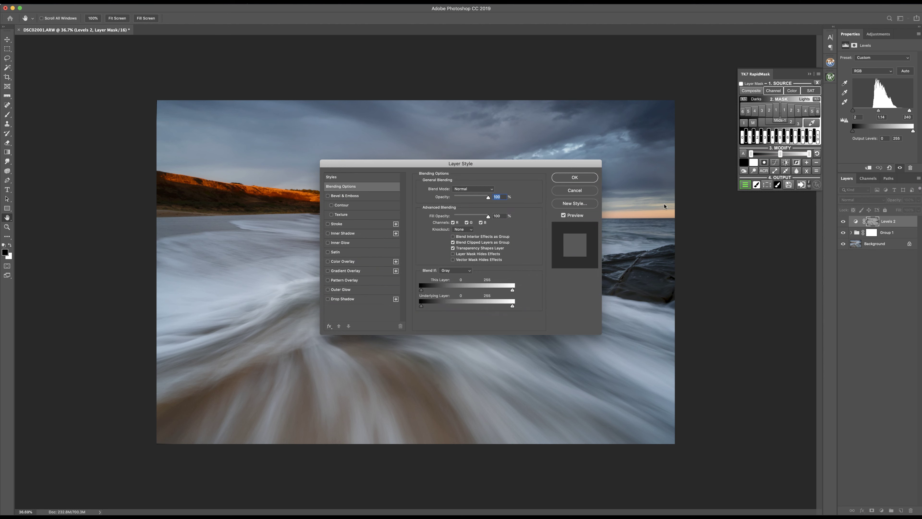
click(571, 191)
drag(886, 222, 886, 234)
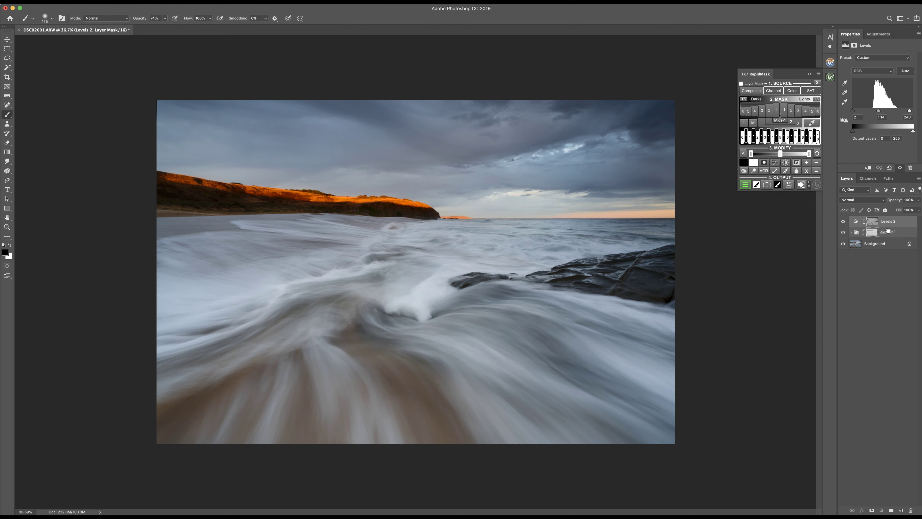
Add a Channel Mixer adjustment and set the Red output's red channel to +120.
click(882, 511)
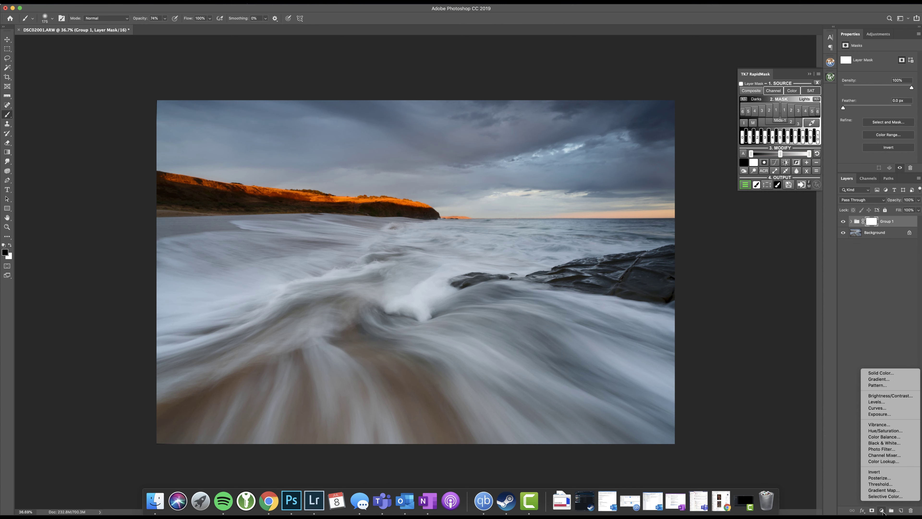
click(873, 455)
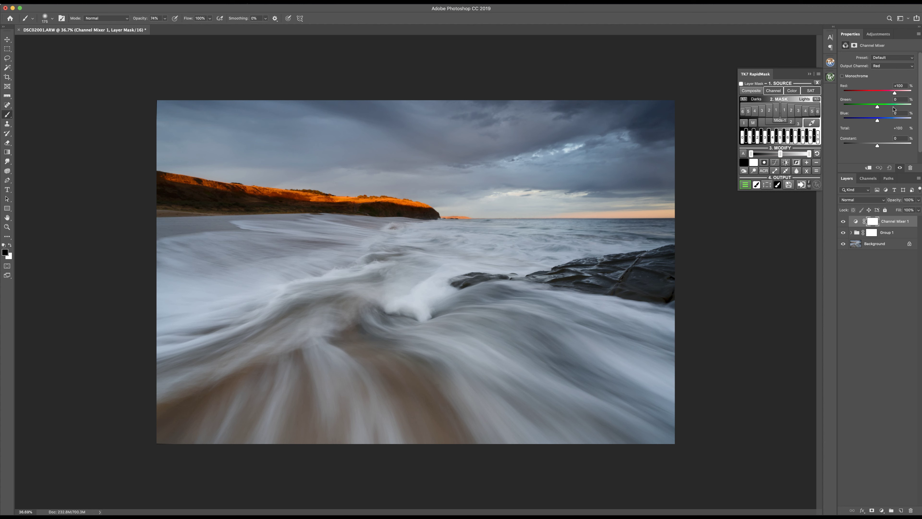
click(905, 86)
click(882, 511)
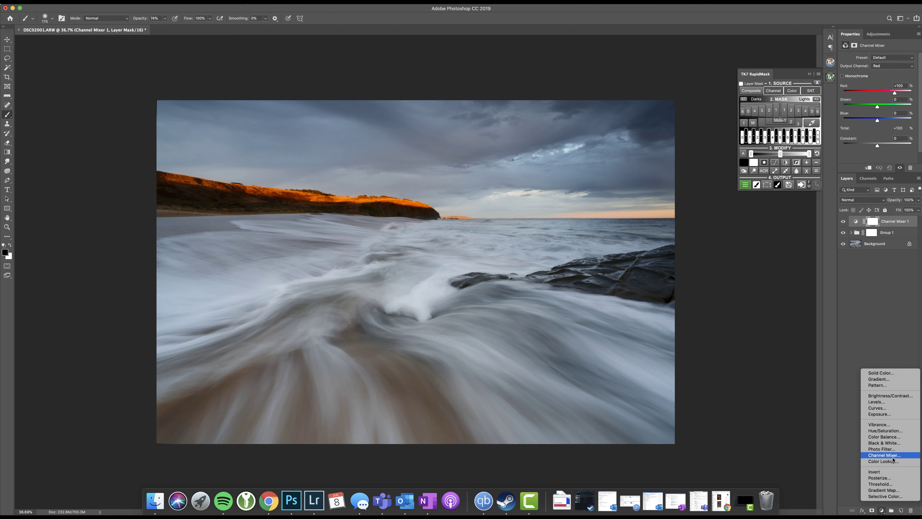
click(885, 457)
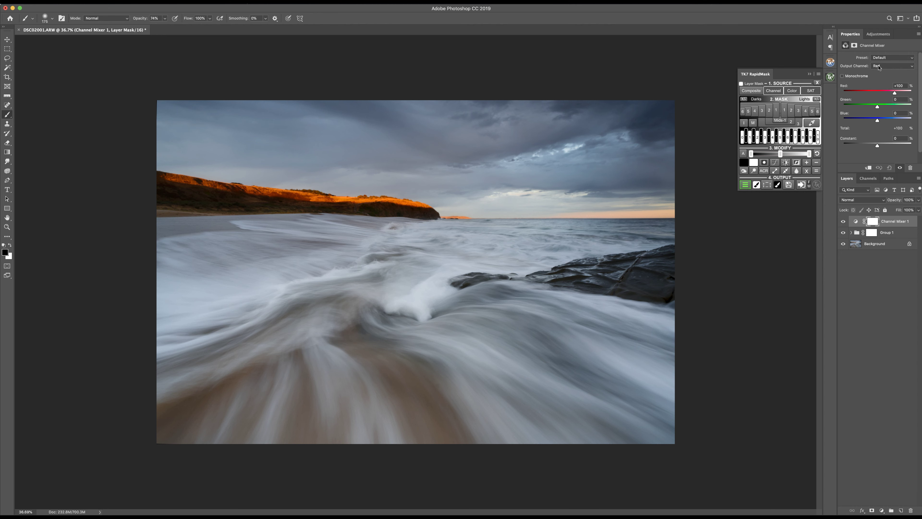
click(904, 86)
text(+120)
For the Green output, set green to +120 and red to -10.
click(880, 63)
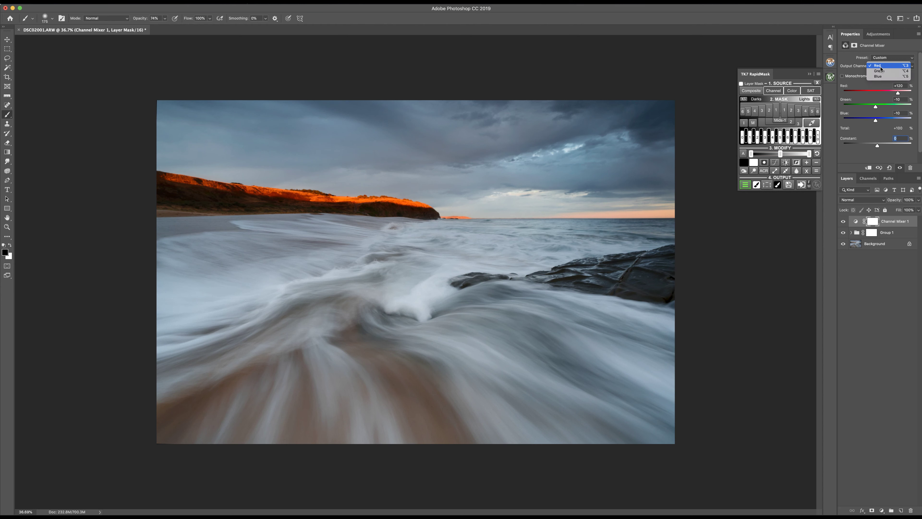
click(882, 72)
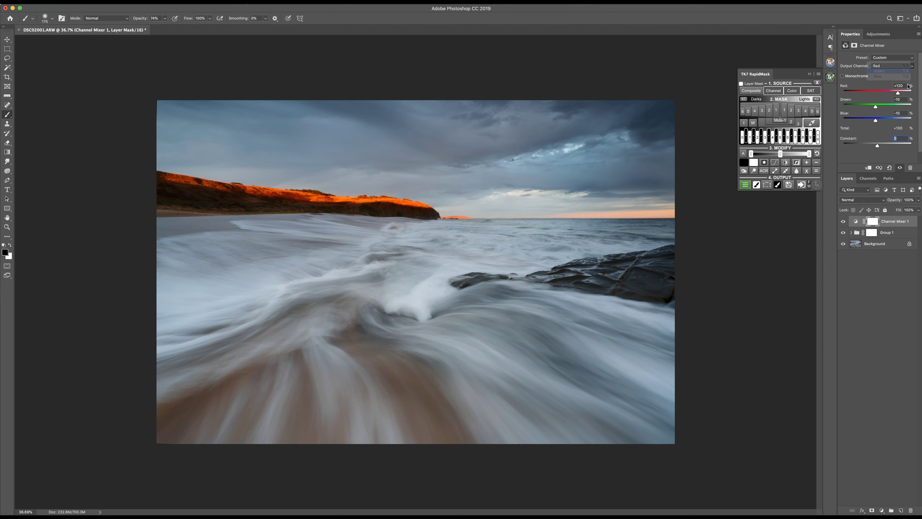
click(906, 99)
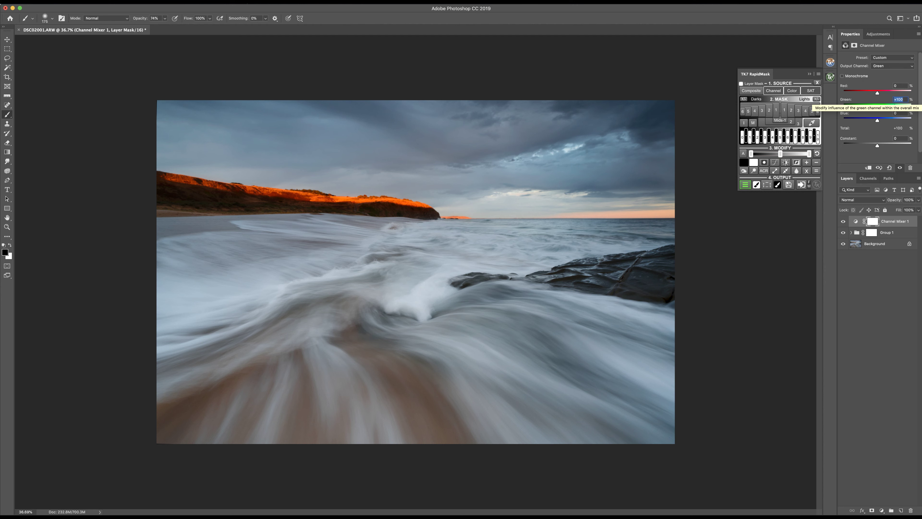
text(+120)
key(shift+Tab)
text(-)
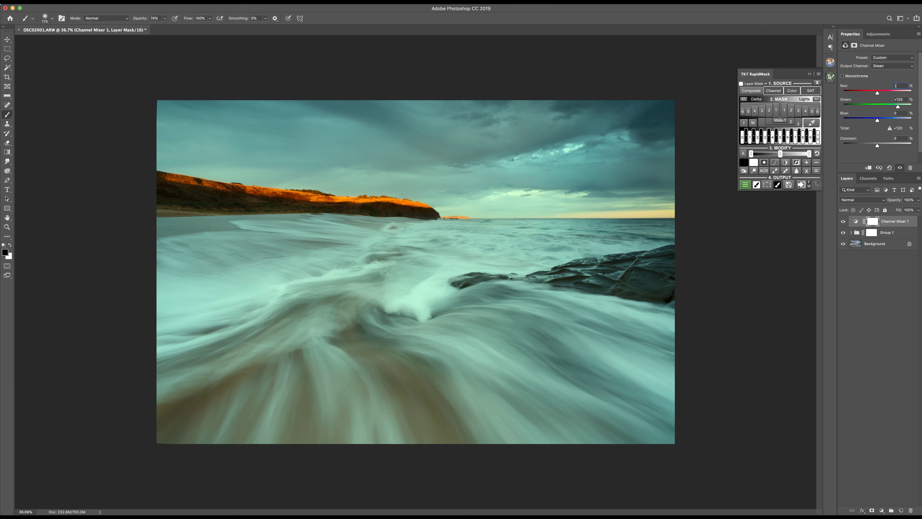
text(10)
key(Tab)
text(-10)
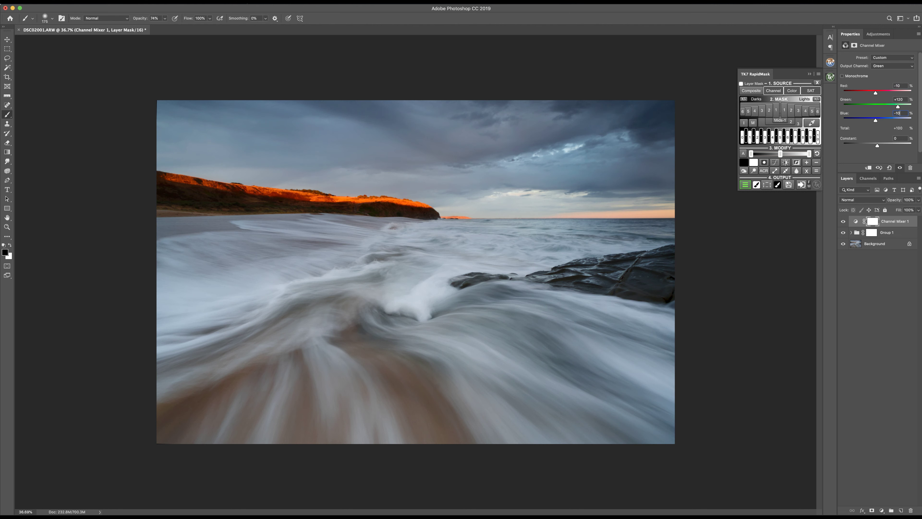
For the Blue output, set blue to +120, with green and red at -10.
click(879, 66)
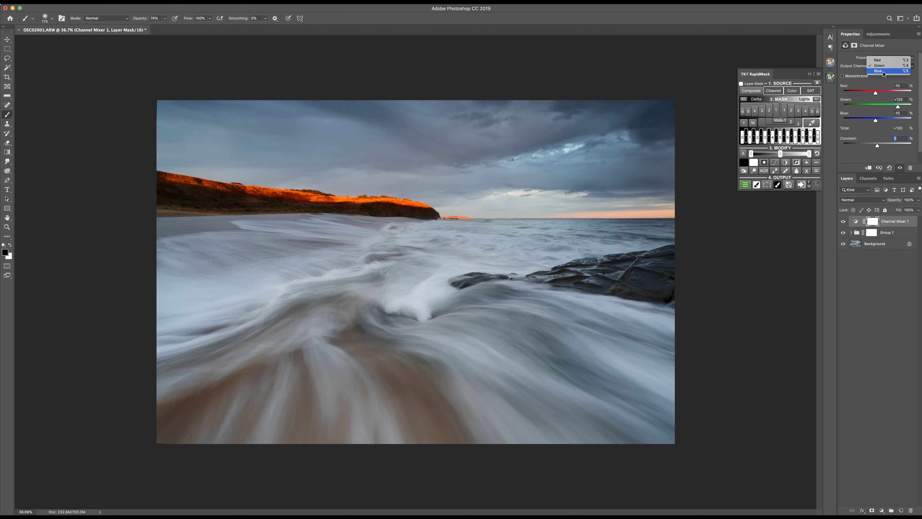
click(882, 74)
click(903, 112)
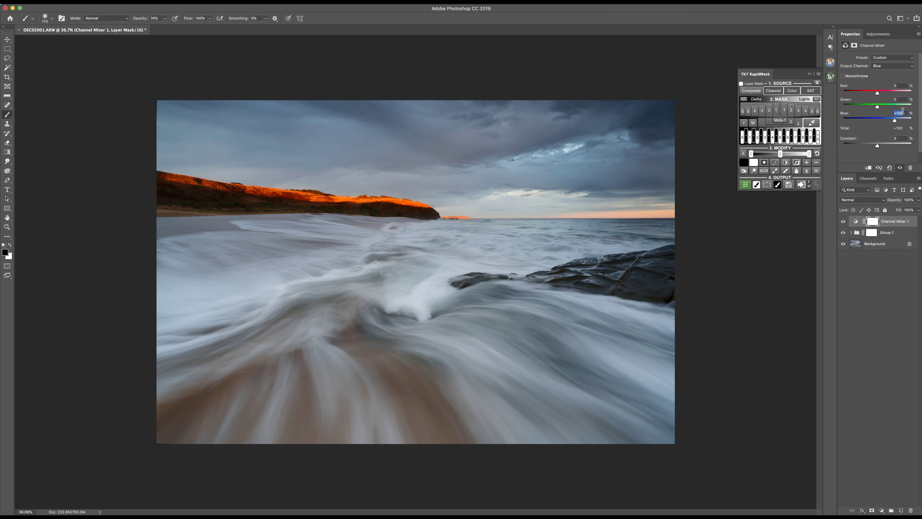
text(120)
text(-1)
text(0)
key(shift+Tab)
text(-10)
key(Tab)
Toggle the Channel Mixer on and off to compare, then tuck it into Group 1.
click(842, 222)
click(843, 222)
click(843, 222)
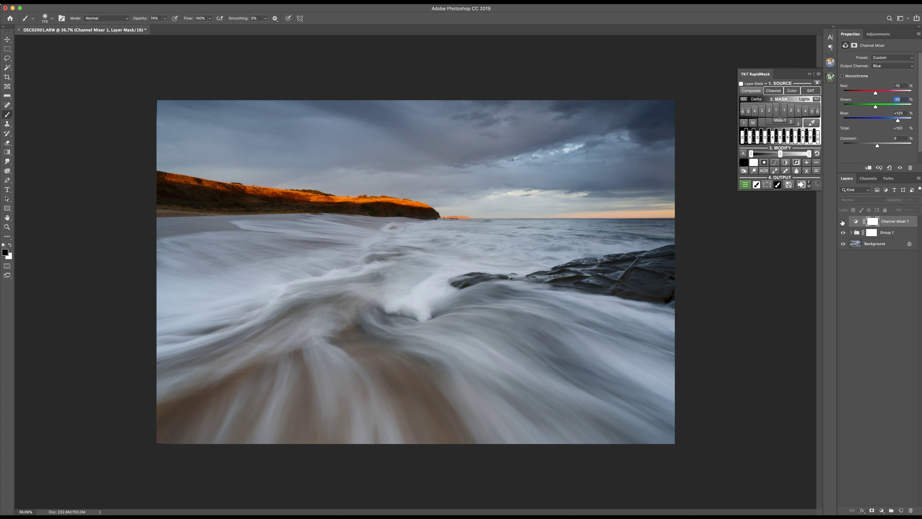
click(843, 222)
click(843, 222)
click(843, 222)
click(843, 222)
click(843, 222)
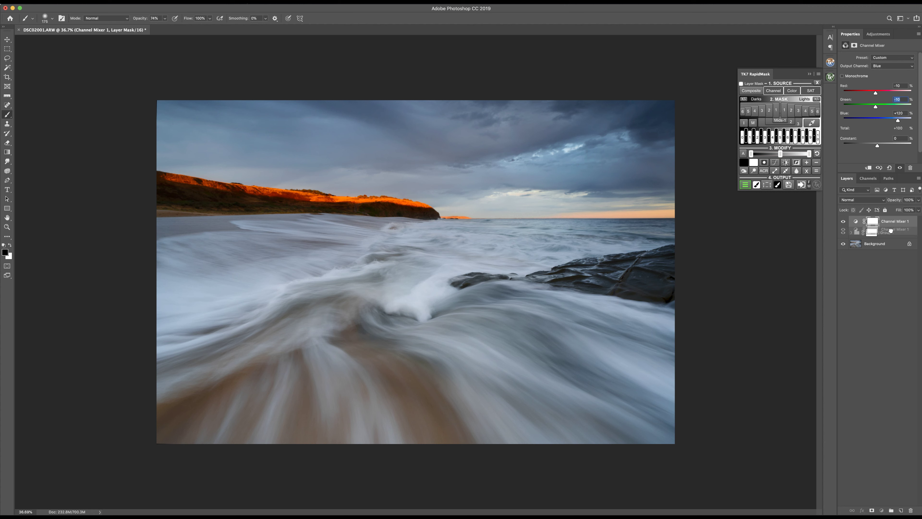
key(Delete)
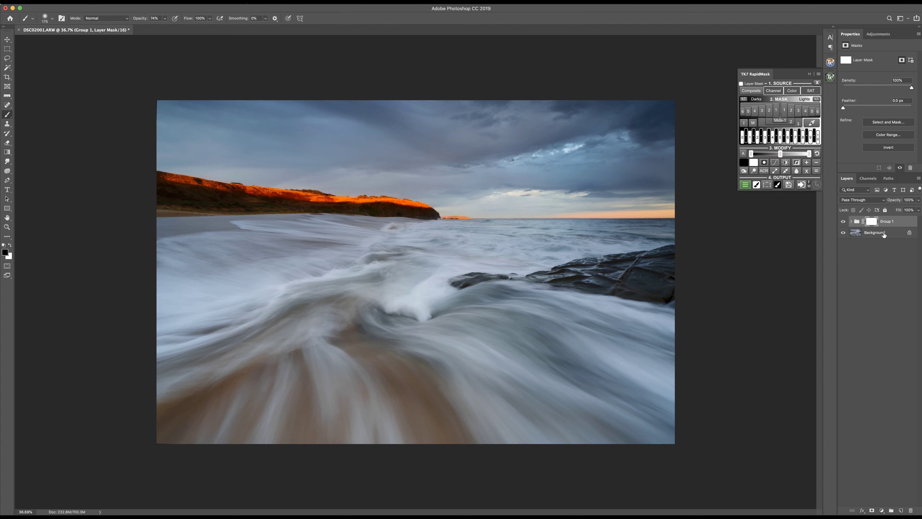
Output the TK7 Lights 1 mask, run Smart Orton, and enter a 50-pixel Gaussian Blur radius.
click(783, 115)
click(745, 185)
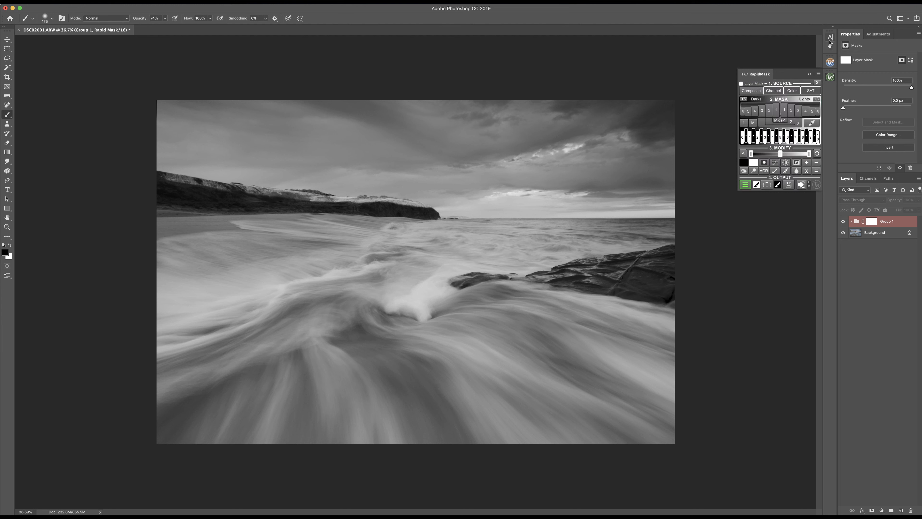
click(831, 62)
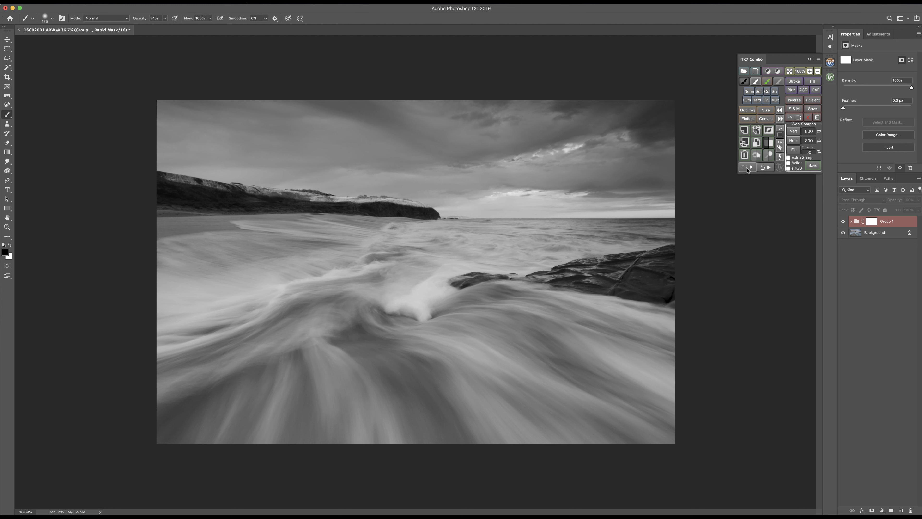
click(747, 168)
click(804, 86)
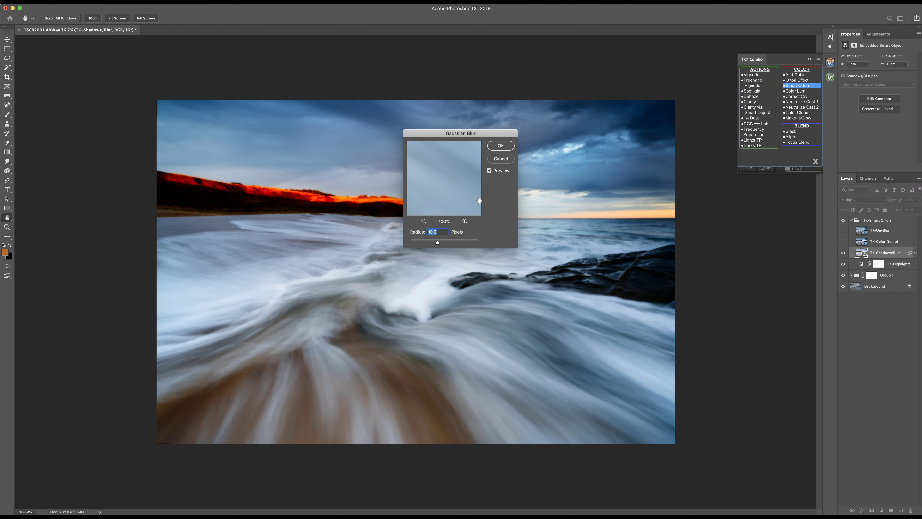
text(50)
Accept the blur, collapse the TK-Smart Orton group and drop its opacity to about 16%.
click(501, 146)
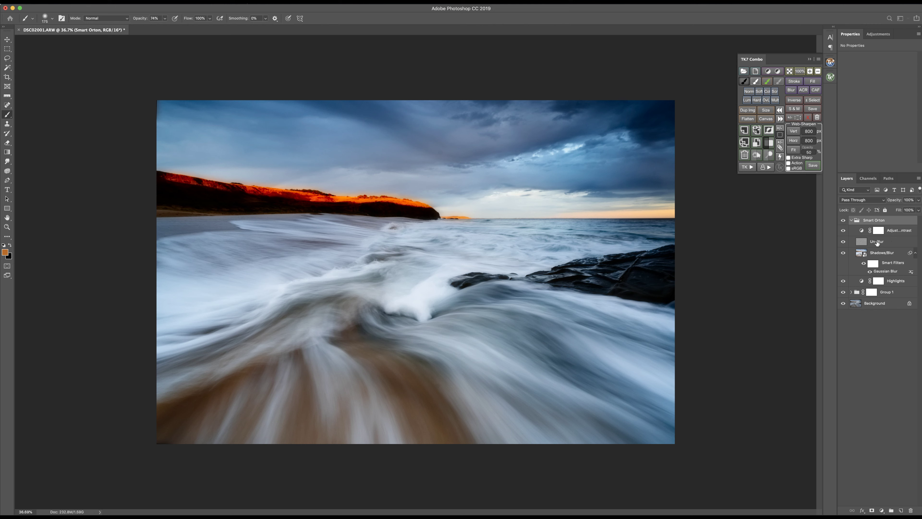
click(852, 220)
click(919, 200)
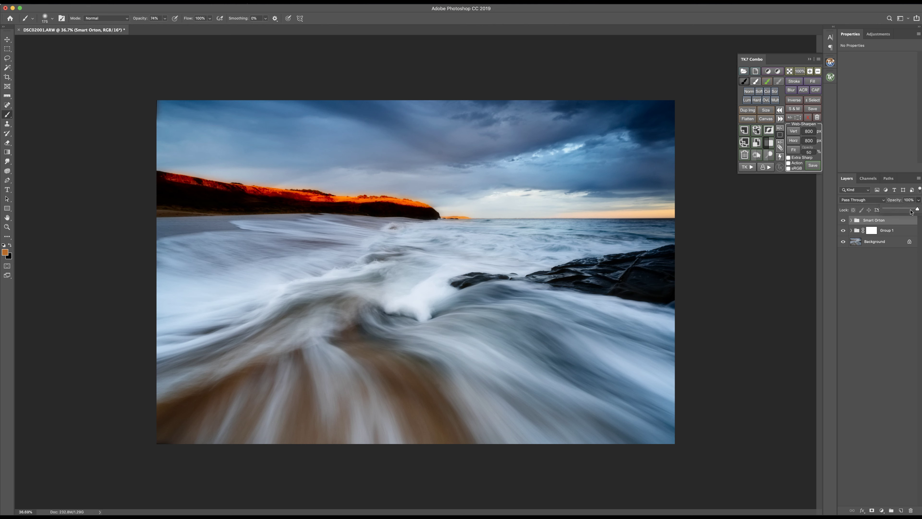
drag(912, 212, 890, 211)
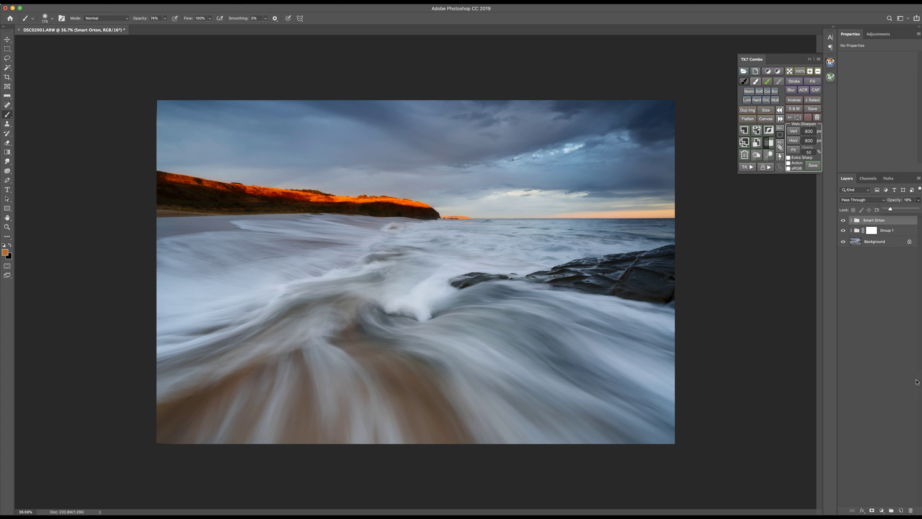
Add a mask to the Smart Orton group and paint down the glow on the left hill ridge at 48% brush opacity.
click(873, 511)
click(873, 511)
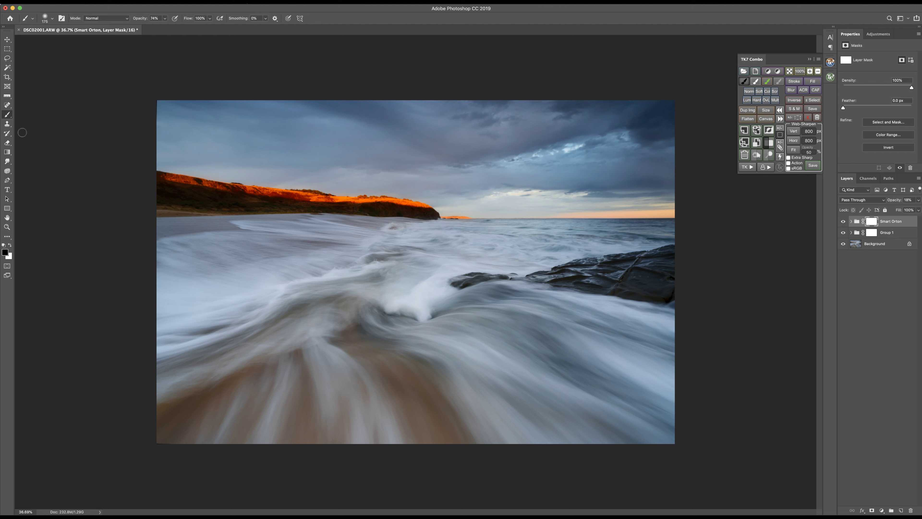
key(bracketright)
key(bracketright)
click(164, 19)
click(175, 165)
mouse_move(175, 165)
mouse_down()
mouse_move(435, 193)
mouse_move(154, 164)
mouse_move(230, 182)
mouse_move(440, 195)
mouse_move(677, 189)
mouse_up()
Toggle the Smart Orton glow to compare, then move it into Group 1.
key(bracketright)
key(bracketright)
key(bracketright)
click(843, 221)
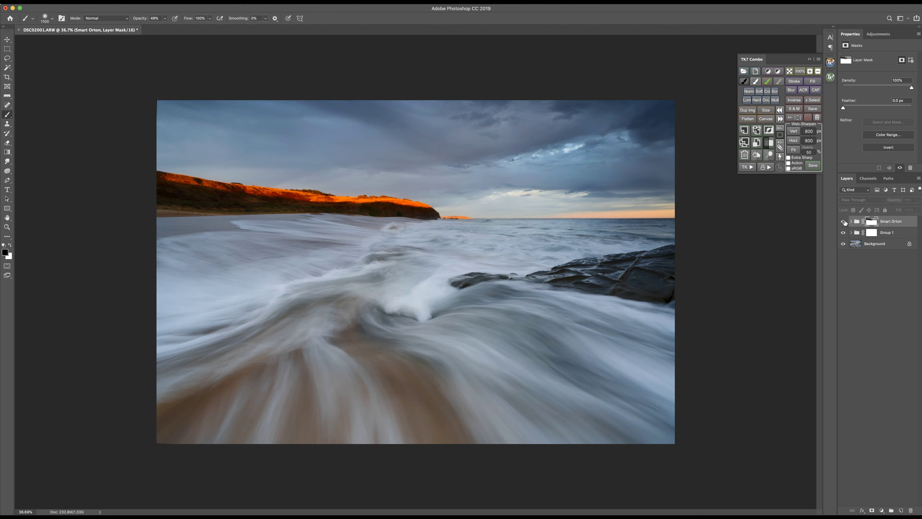
click(844, 222)
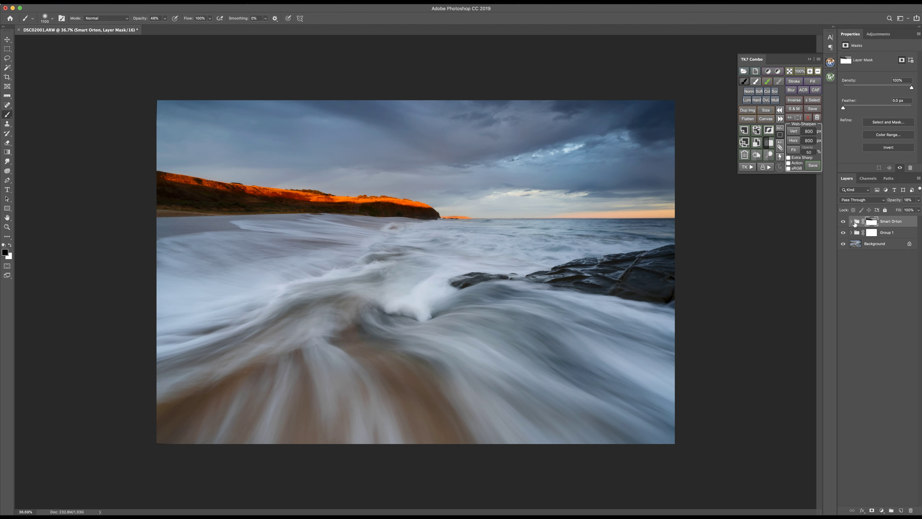
key(Delete)
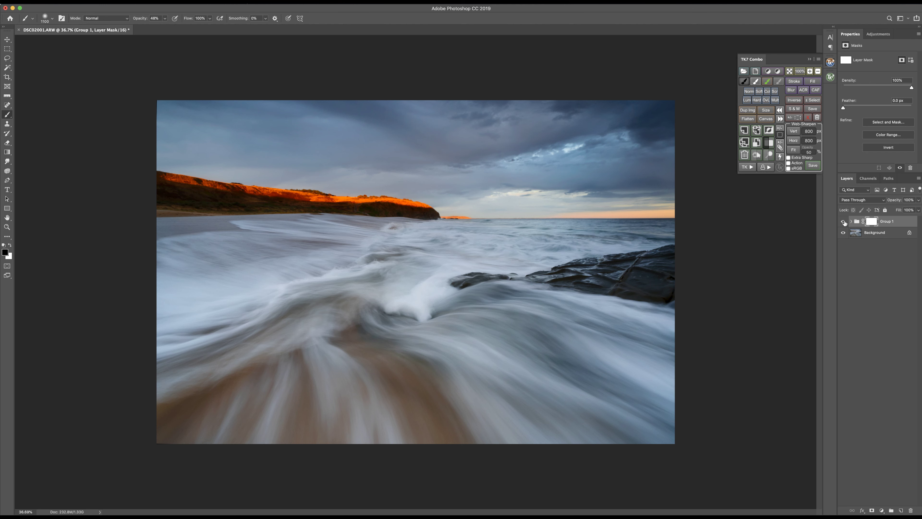
Compare Group 1 on and off, then lower Hue/Saturation 1's opacity to 88%.
click(844, 222)
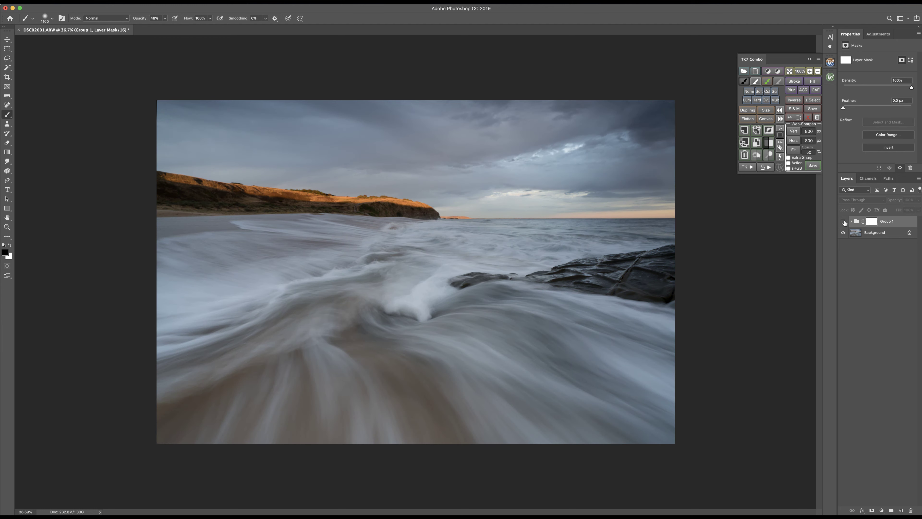
click(844, 221)
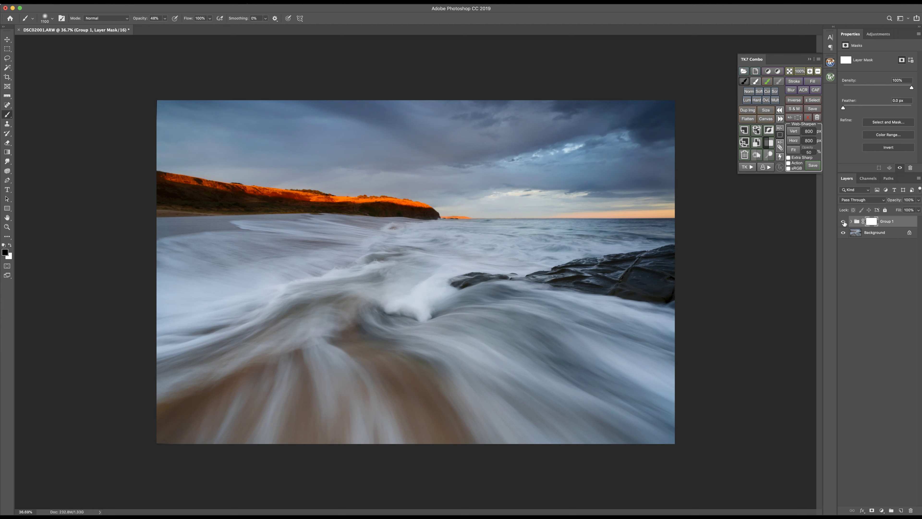
click(849, 223)
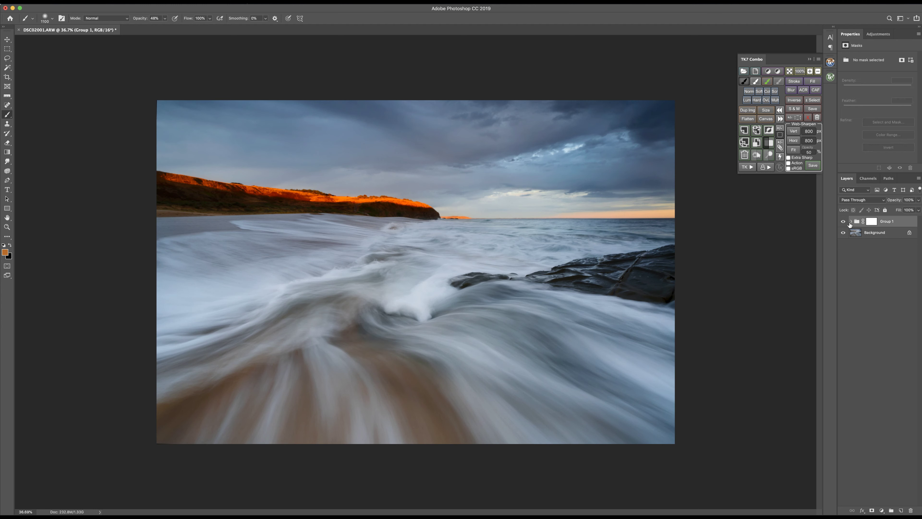
click(851, 222)
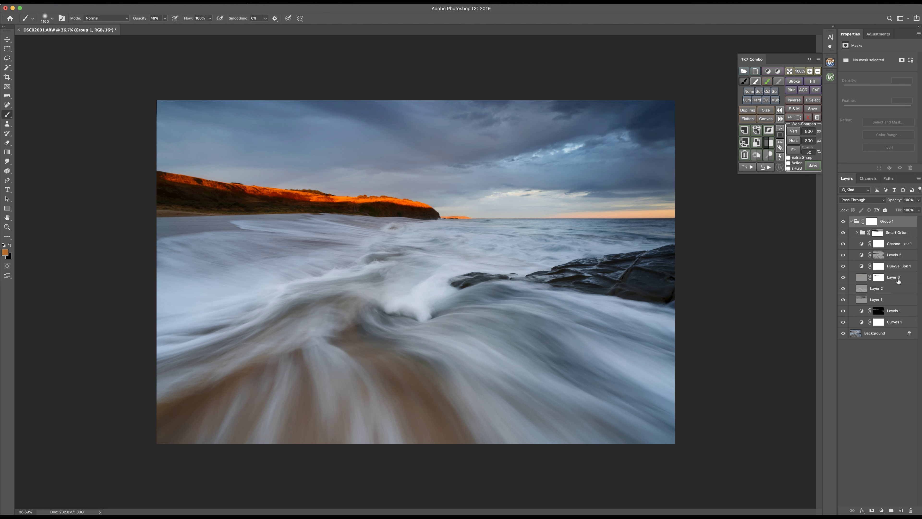
click(900, 269)
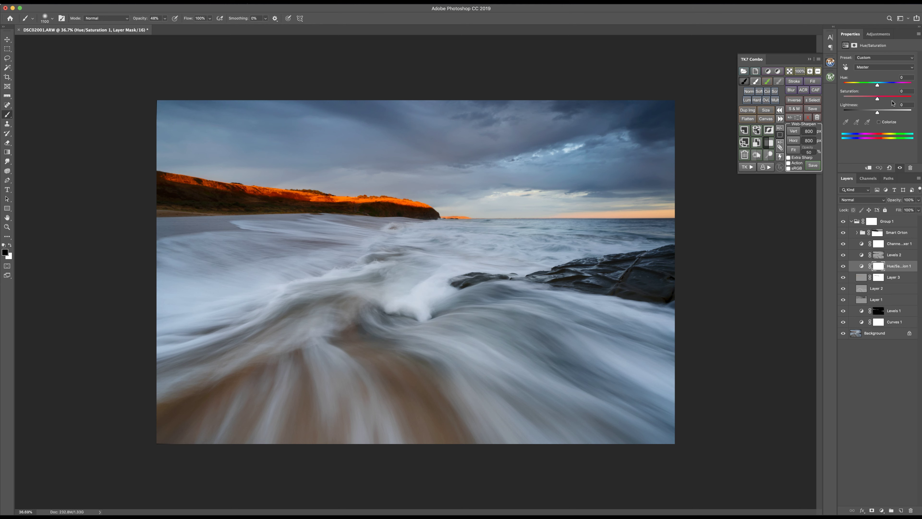
click(919, 200)
mouse_move(918, 210)
mouse_down()
mouse_move(896, 210)
mouse_move(909, 210)
mouse_up()
Check Hue/Saturation 1's effect, reduce its opacity further to 53%, and collapse Group 1.
click(844, 266)
click(844, 267)
click(919, 200)
drag(910, 210, 903, 209)
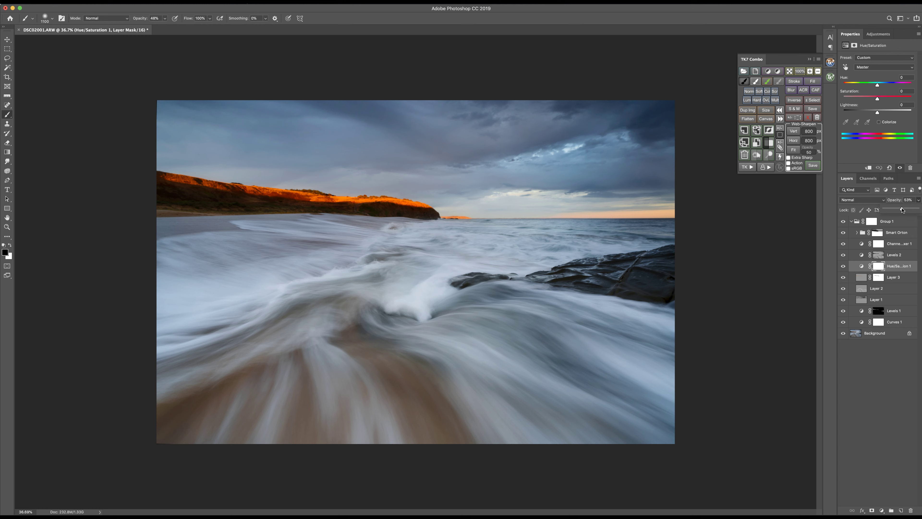
click(852, 222)
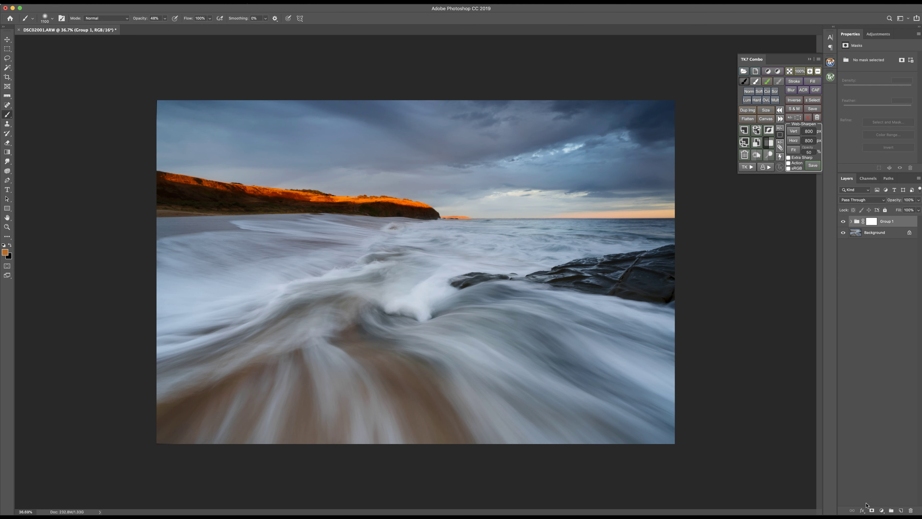
Add a Hue/Saturation layer targeting the sky's Blues at Hue -5, Saturation -12, placed inside Group 1.
click(883, 510)
click(890, 432)
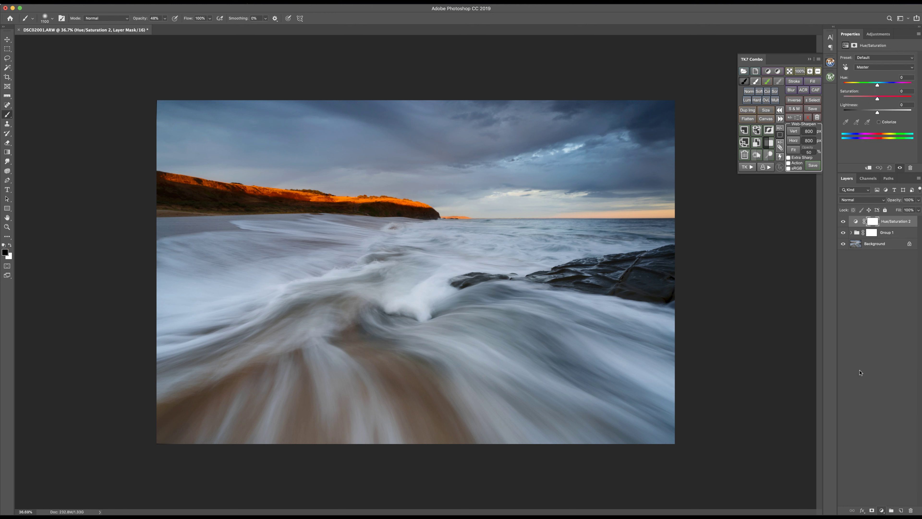
click(846, 68)
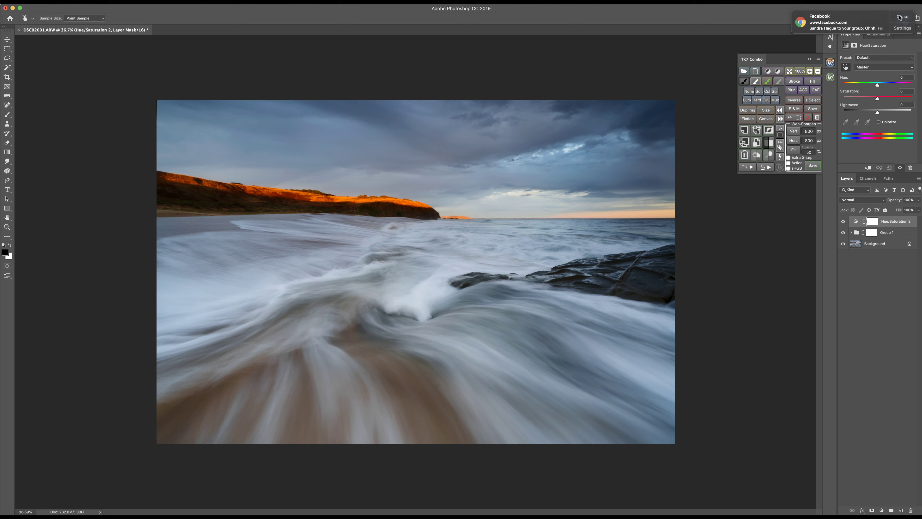
click(578, 207)
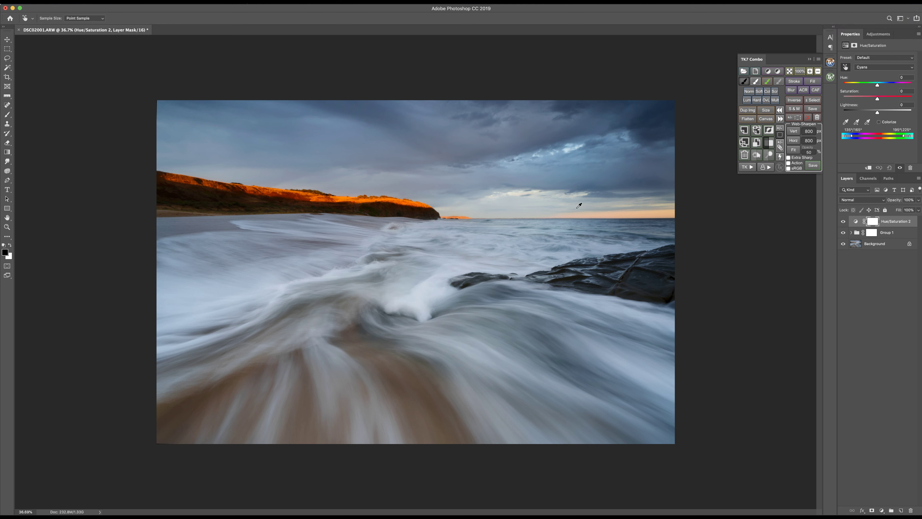
click(593, 180)
drag(878, 85, 876, 85)
drag(877, 98, 873, 98)
drag(873, 100, 874, 100)
drag(891, 226, 886, 236)
key(b)
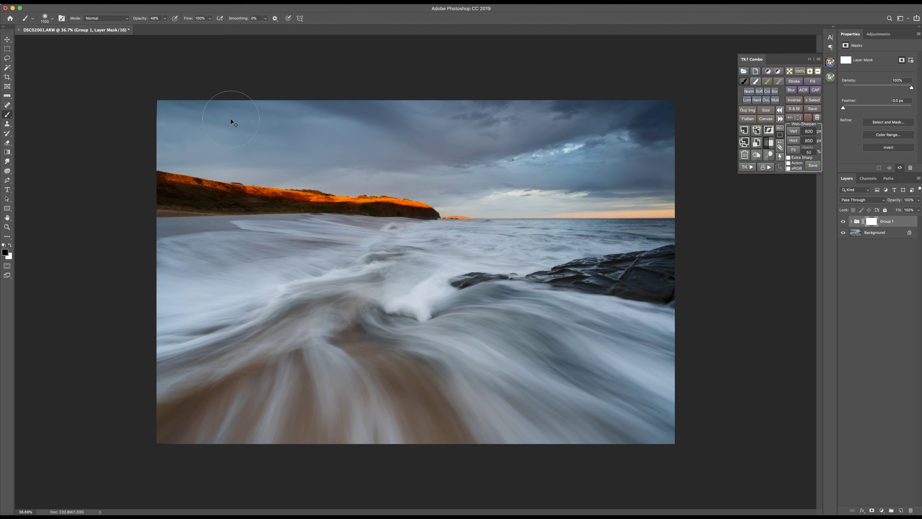
Create a new Soft Light layer filled with 50% gray (Layer 4).
key(super+shift+n)
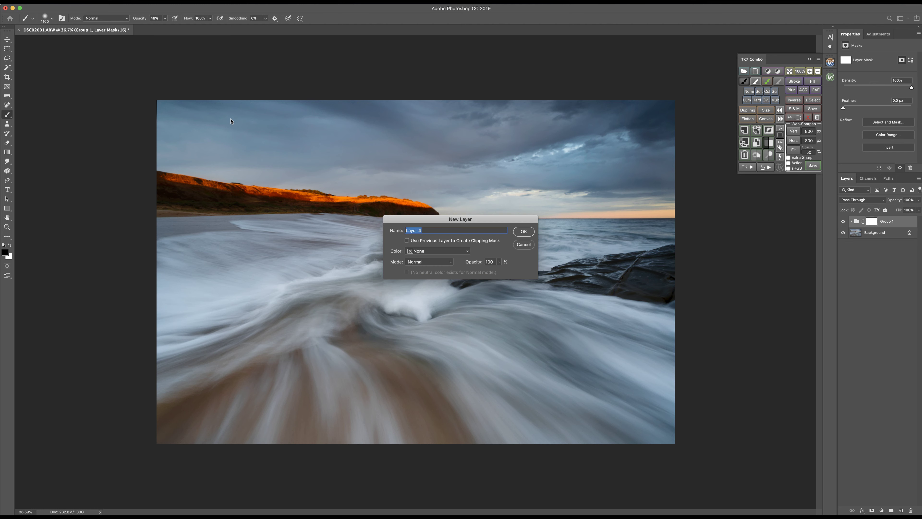
click(410, 262)
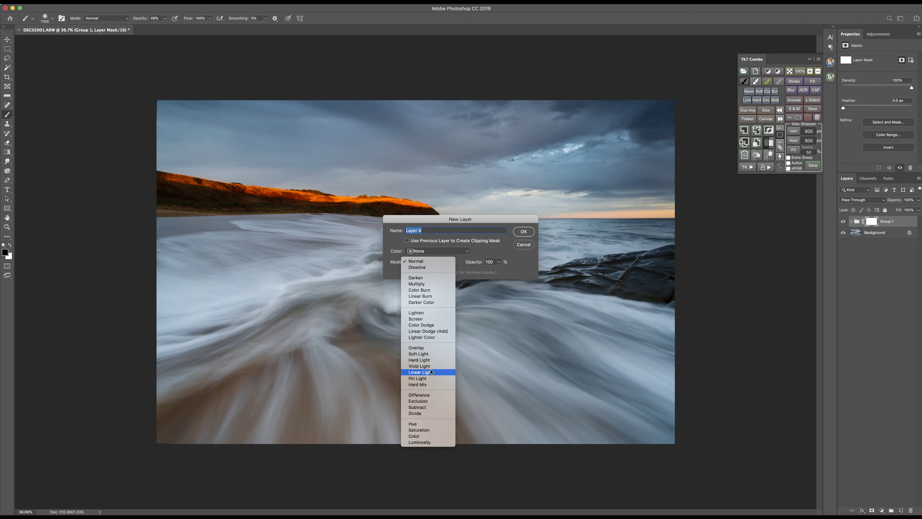
click(432, 355)
click(423, 274)
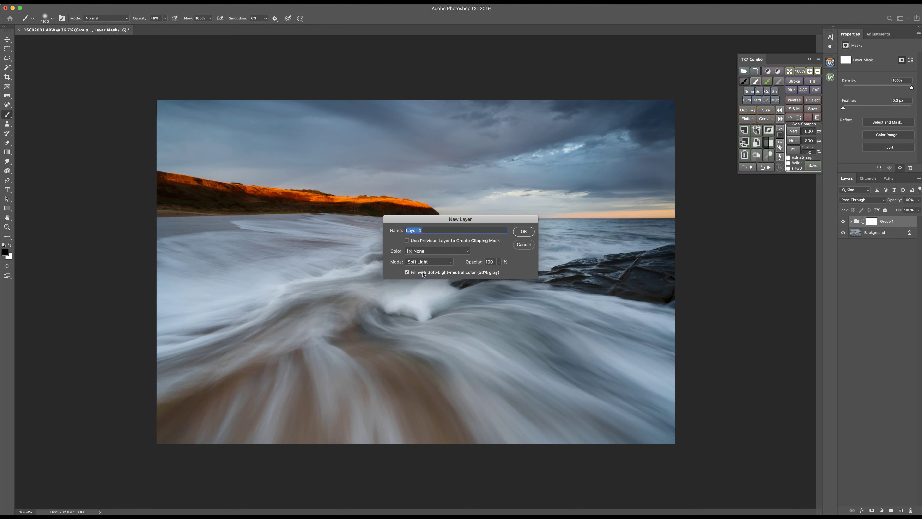
click(523, 231)
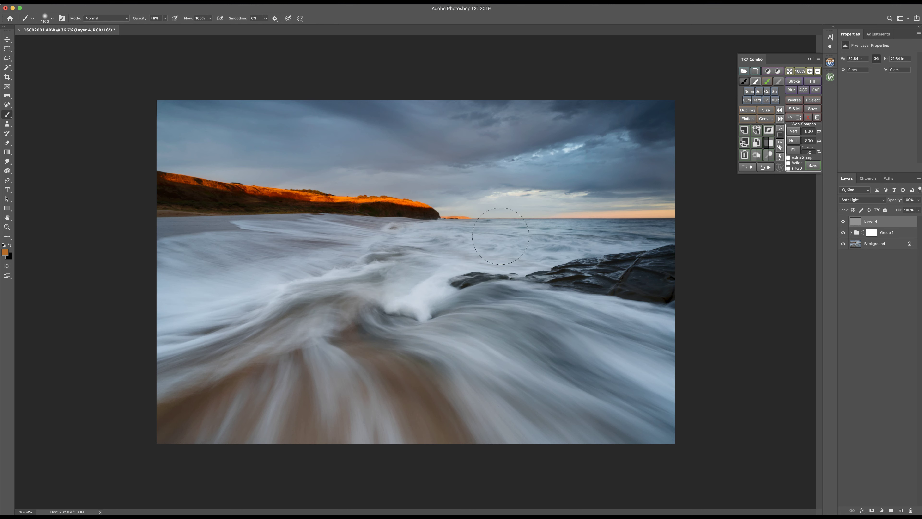
Set up a large black brush, about 2100 px, at low opacity.
key(bracketright)
key(bracketright)
key(bracketright)
key(bracketright)
key(bracketright)
key(bracketright)
key(bracketright)
key(bracketright)
key(bracketright)
key(bracketright)
key(x)
click(165, 18)
drag(164, 18, 156, 29)
click(147, 122)
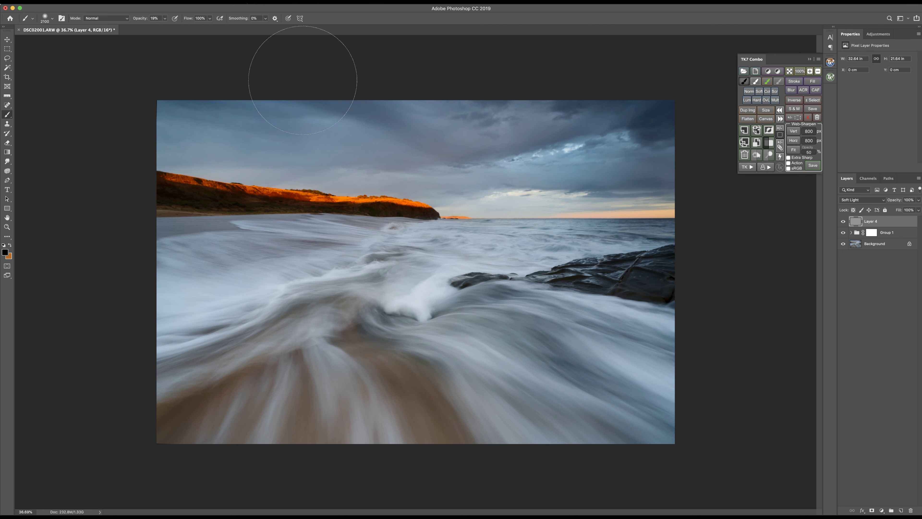
Darken the right, bottom, lower-right and top-left edges, then move Layer 4 into Group 1.
drag(679, 187, 676, 418)
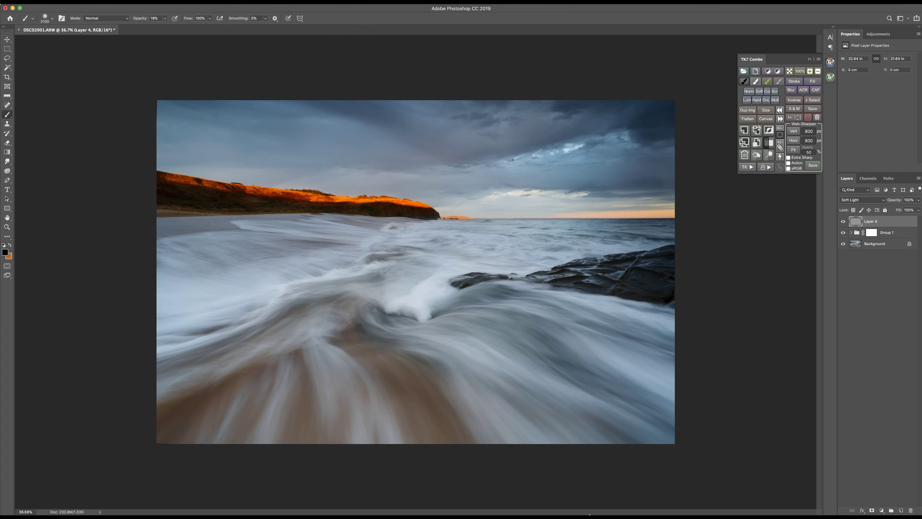
mouse_move(398, 493)
mouse_down()
mouse_move(309, 464)
mouse_move(514, 458)
mouse_move(154, 182)
mouse_up()
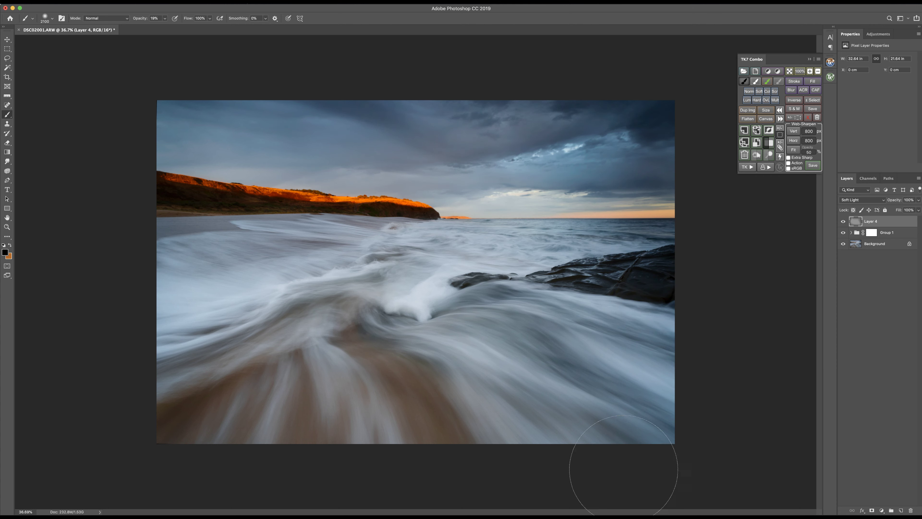
drag(577, 474, 589, 408)
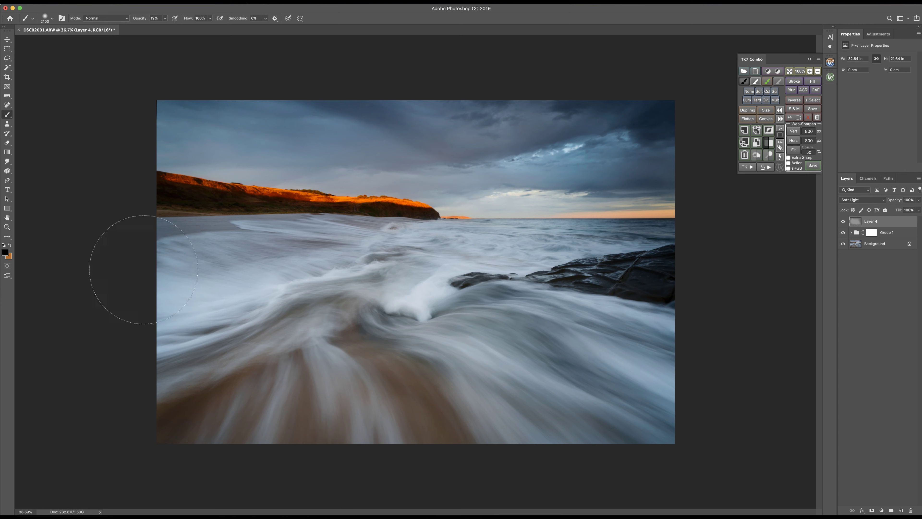
mouse_move(206, 92)
mouse_down()
mouse_move(196, 82)
mouse_move(208, 192)
mouse_move(303, 82)
mouse_move(614, 93)
mouse_move(710, 200)
mouse_move(624, 210)
mouse_up()
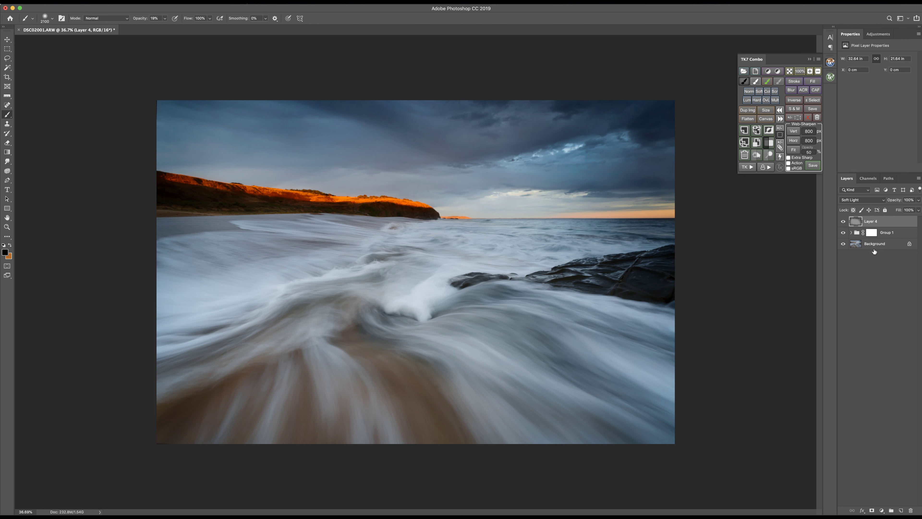
key(BackSpace)
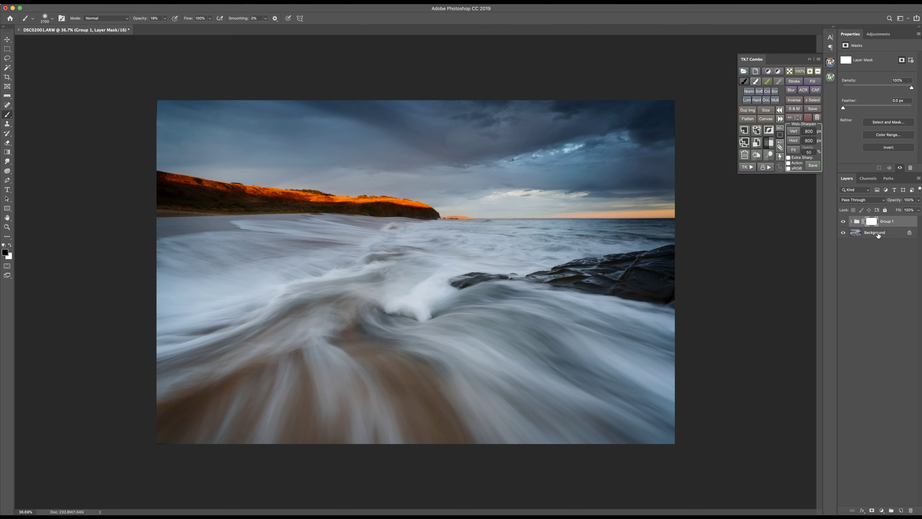
click(851, 221)
click(844, 221)
click(844, 222)
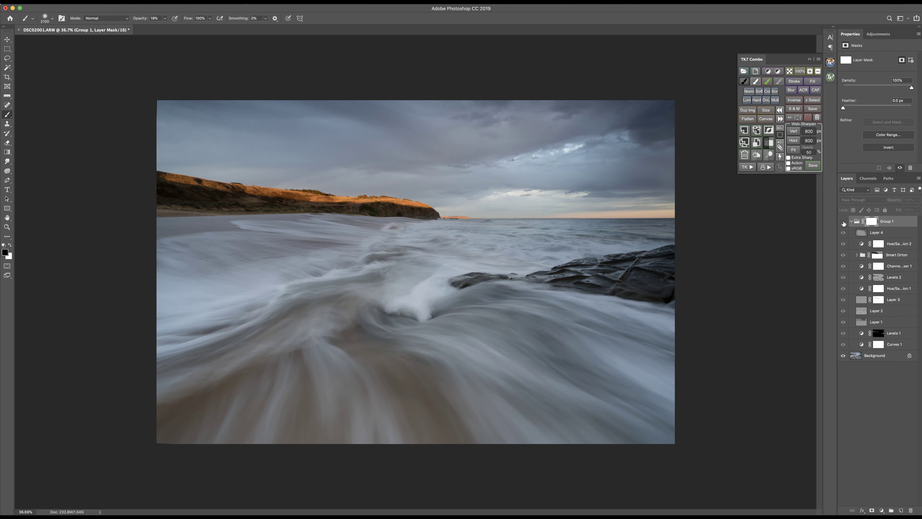
click(844, 222)
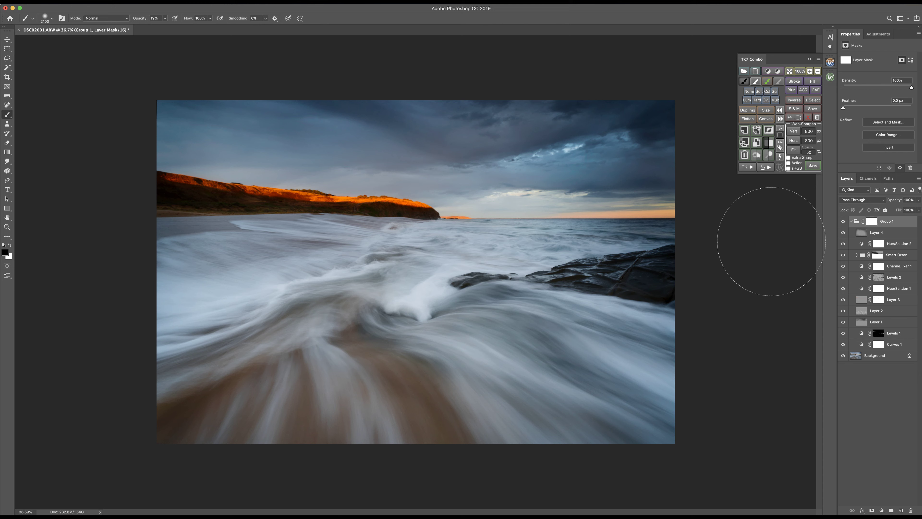
click(844, 222)
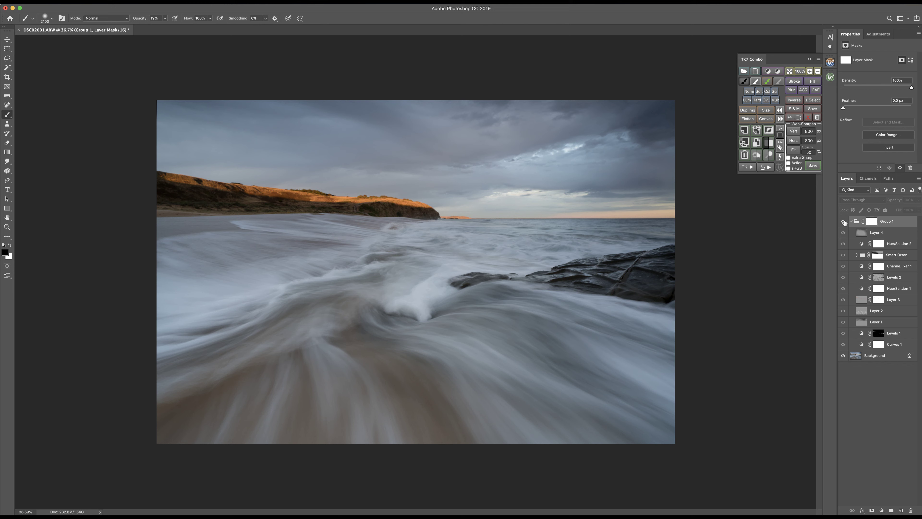
click(844, 221)
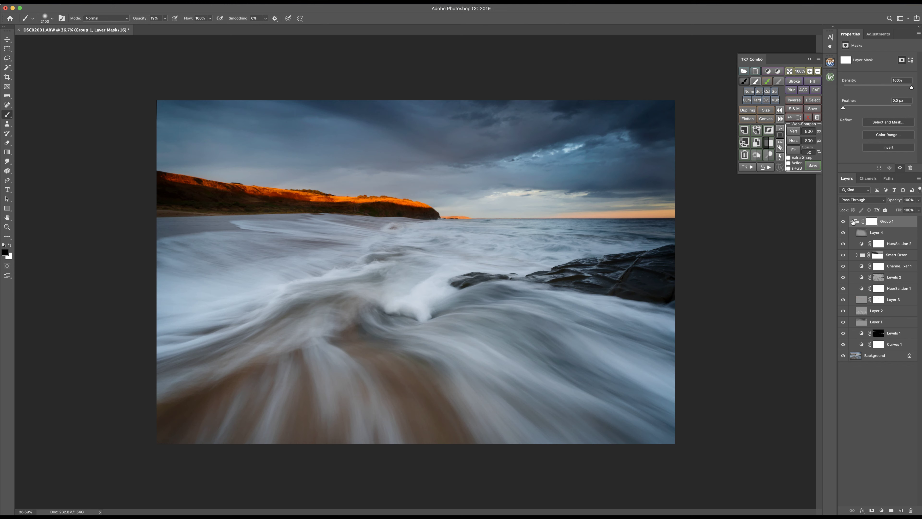
click(852, 221)
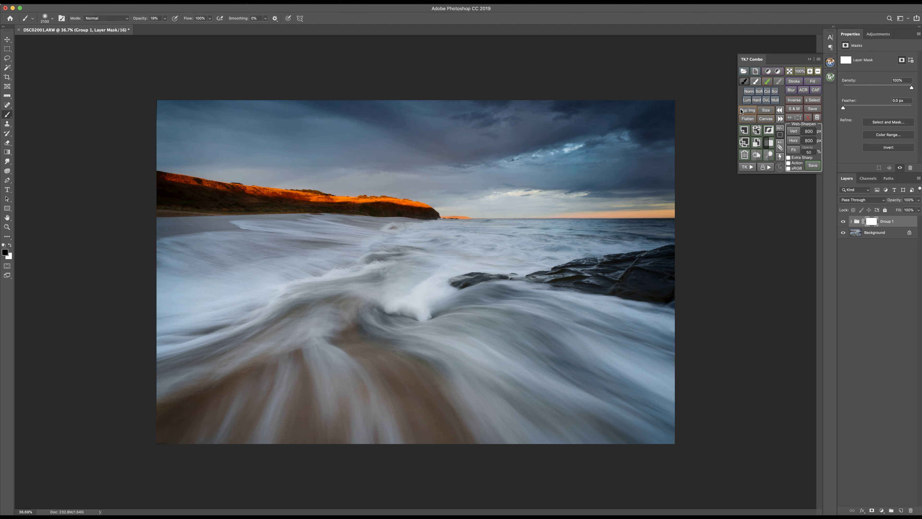